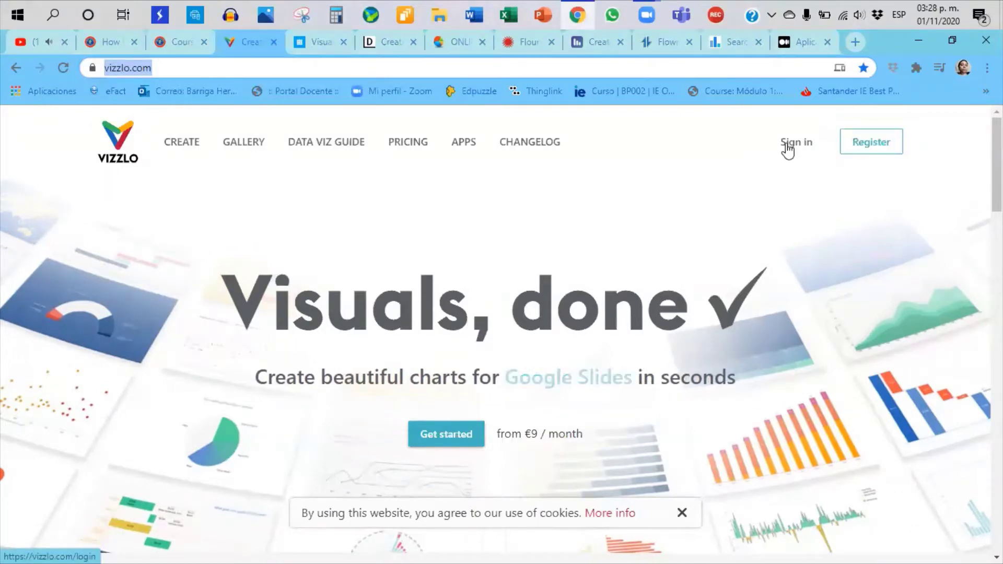
Register for Vizzlo by signing up with a Google account.
click(871, 142)
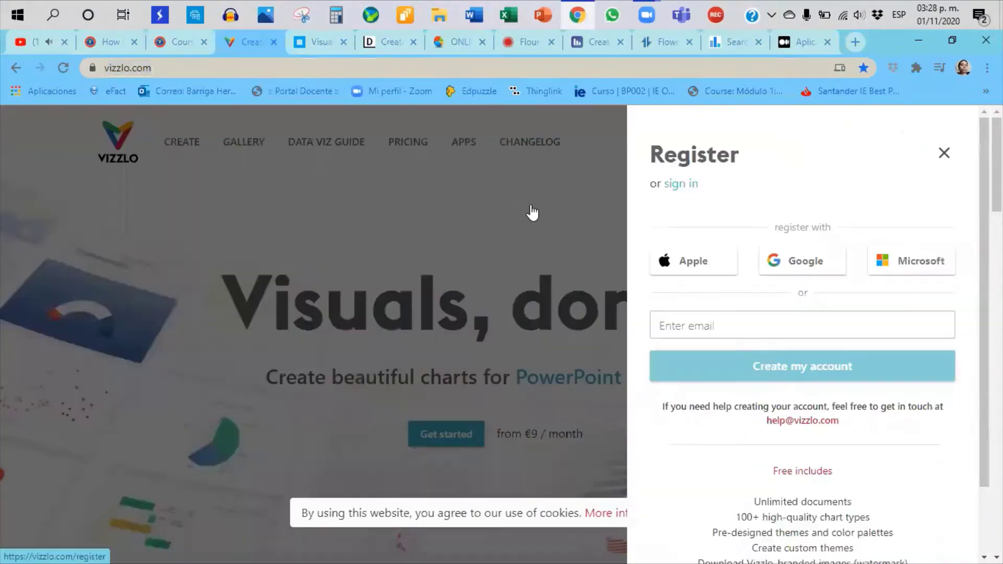
click(806, 265)
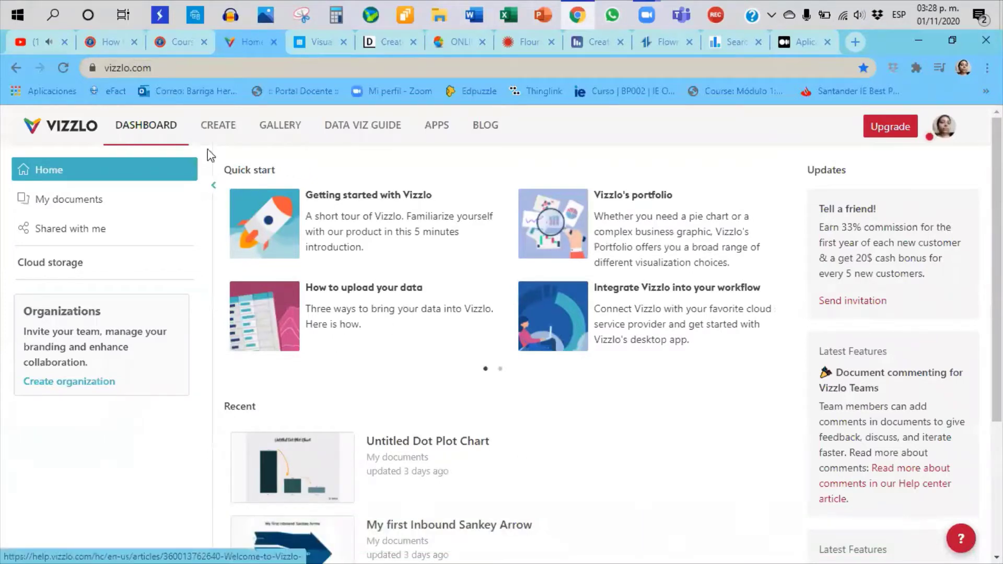
Go to the Create gallery and scroll down to the Growth Bar Chart card.
click(208, 136)
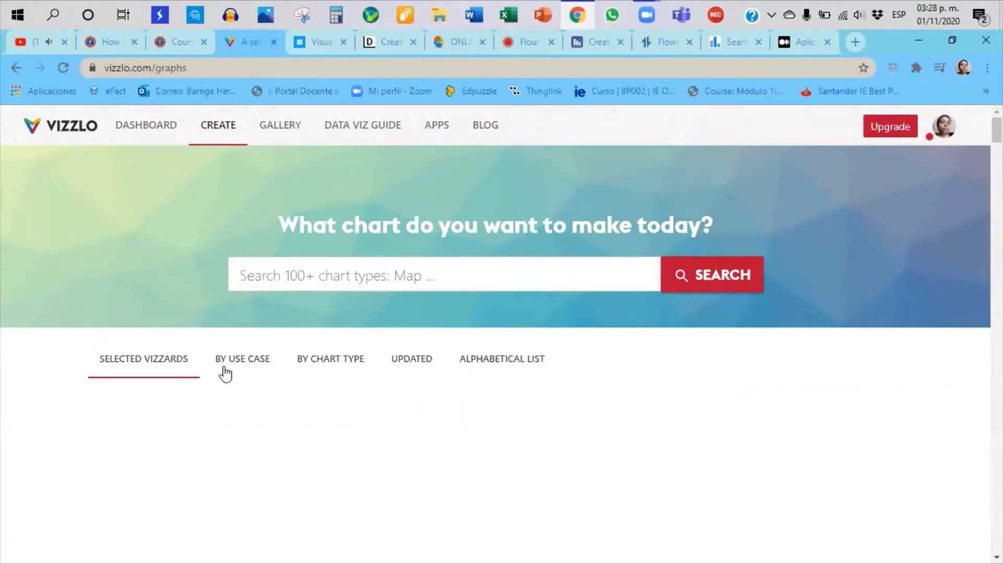
scroll(226, 374, down, 3)
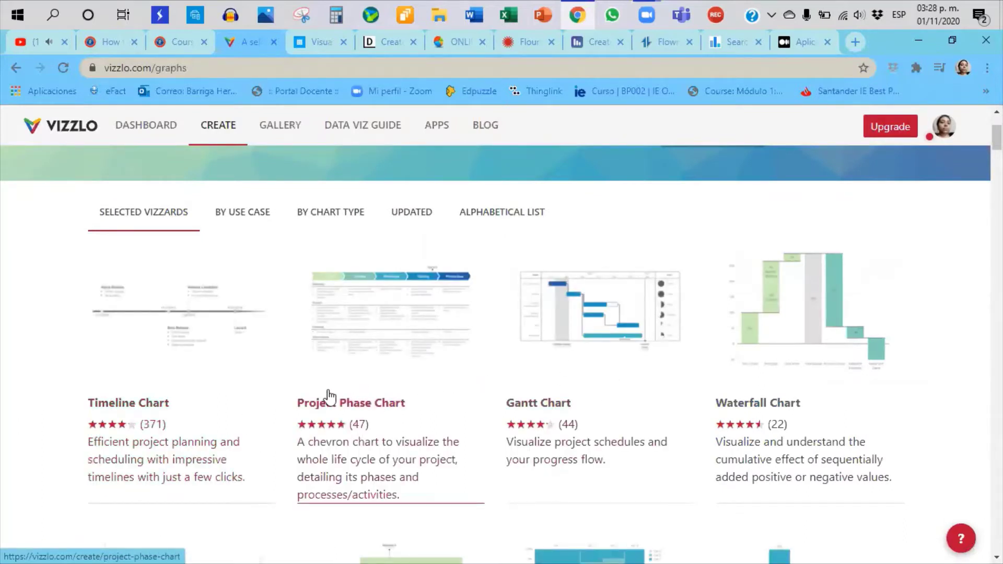
scroll(247, 399, down, 5)
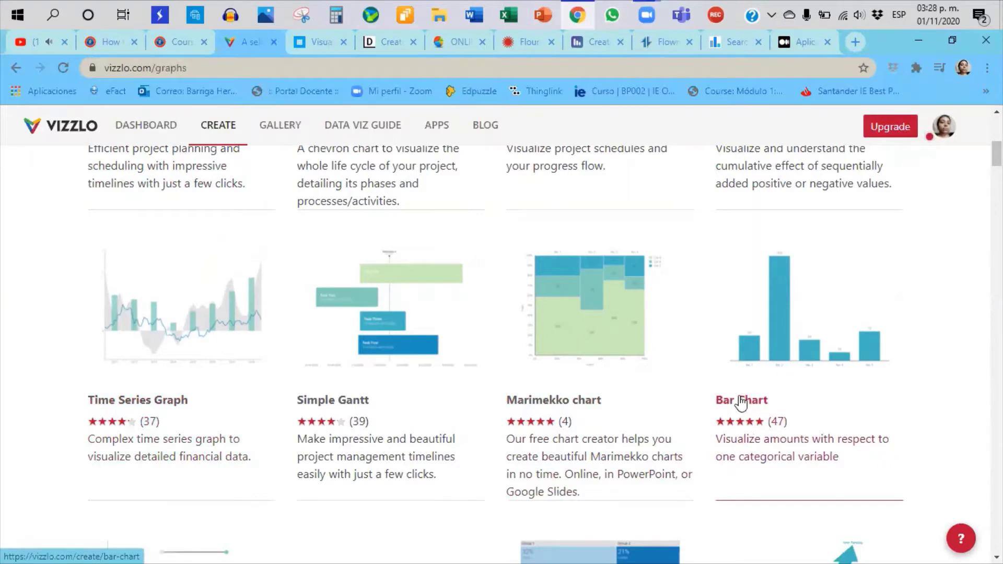
scroll(749, 402, down, 1)
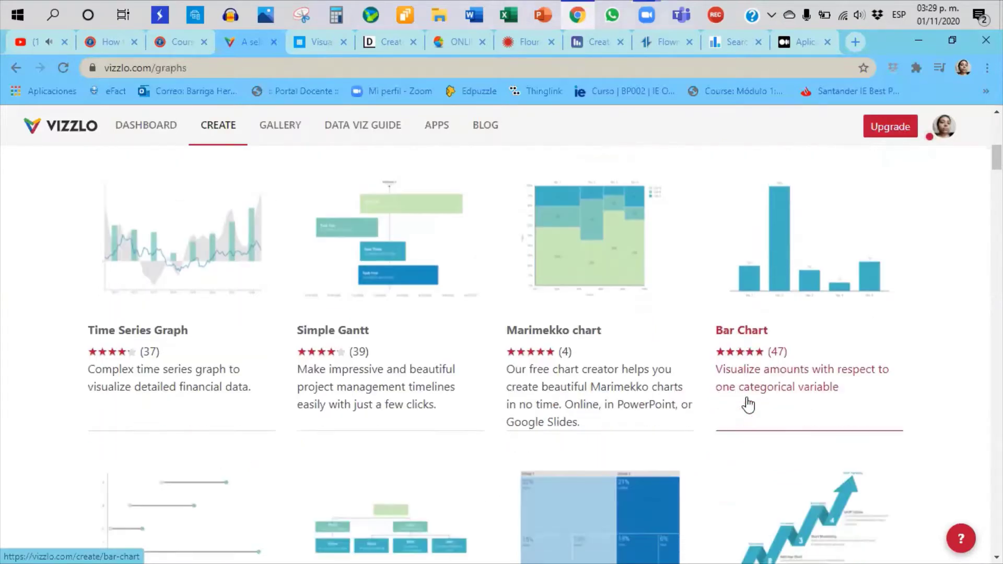
scroll(753, 354, down, 2)
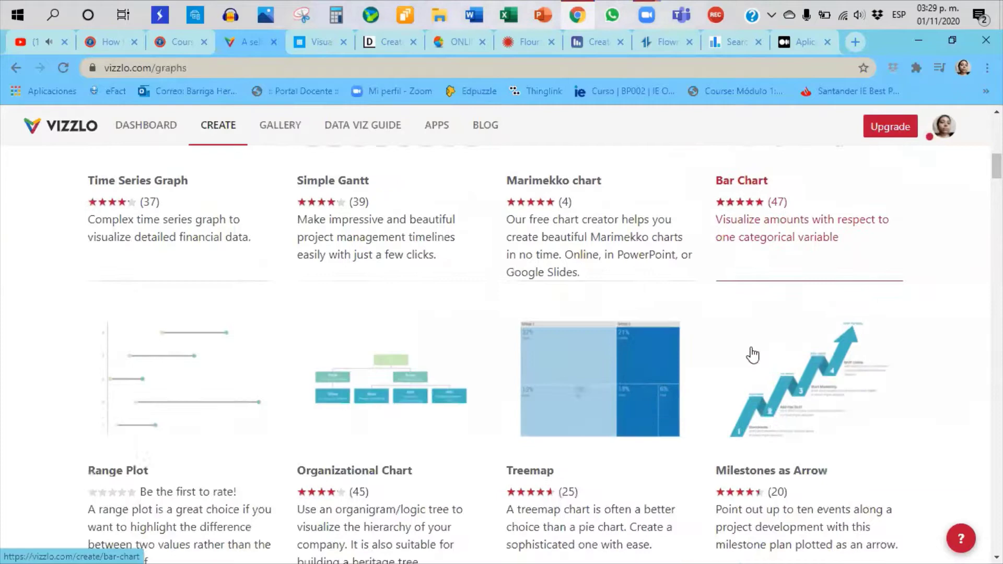
scroll(789, 306, up, 2)
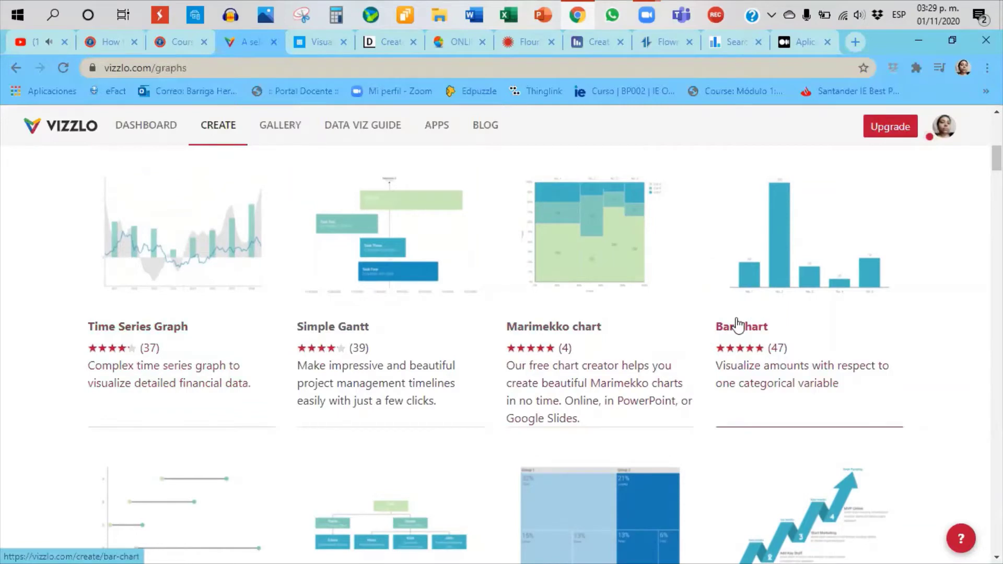
scroll(738, 325, down, 12)
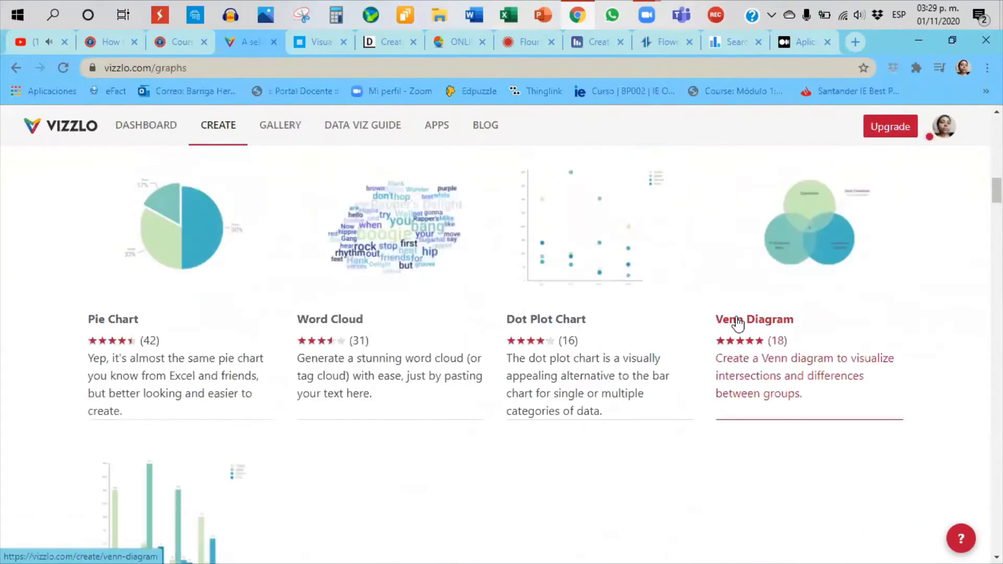
scroll(559, 398, down, 7)
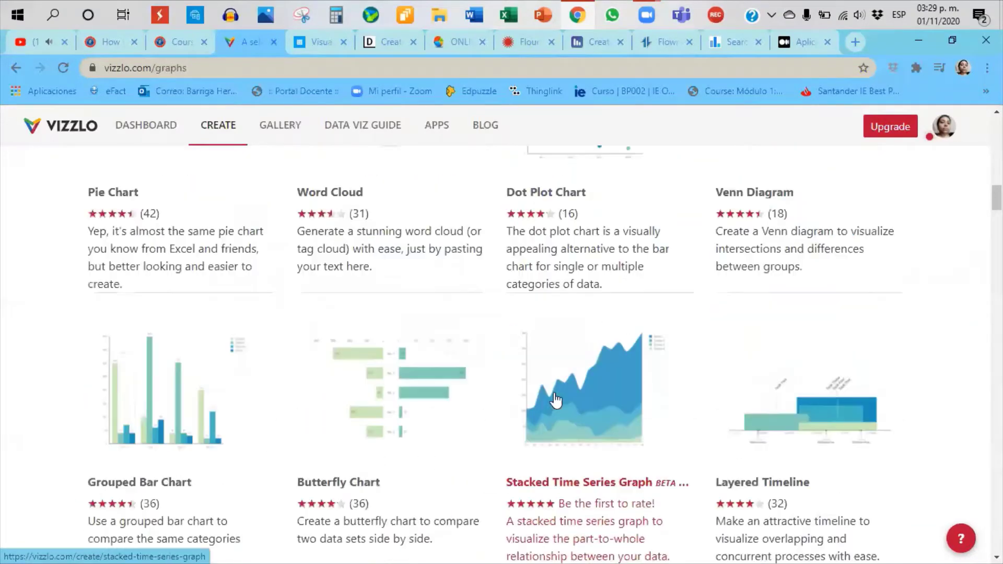
scroll(557, 393, down, 10)
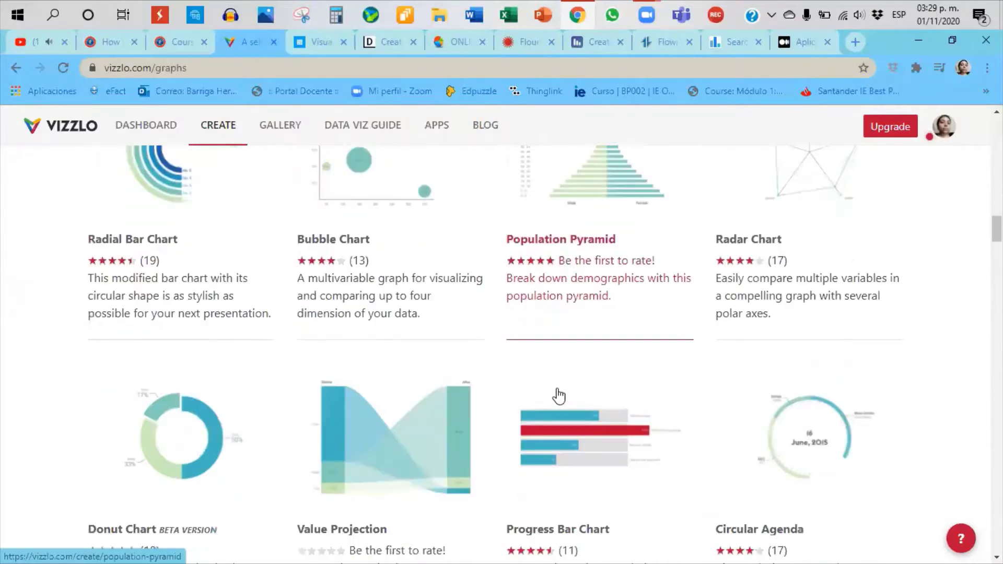
scroll(558, 396, up, 9)
scroll(559, 396, up, 15)
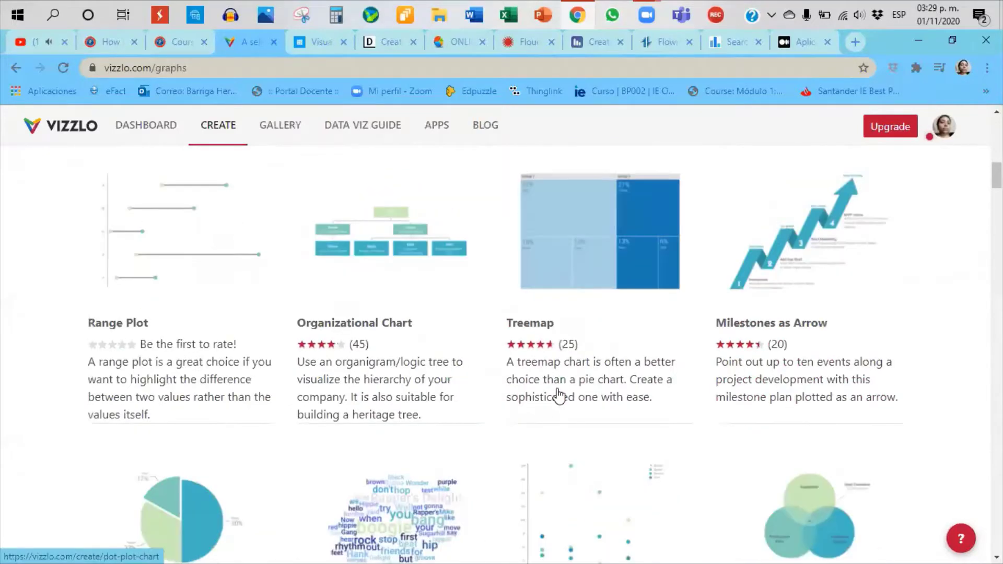
scroll(559, 395, down, 5)
scroll(558, 396, down, 10)
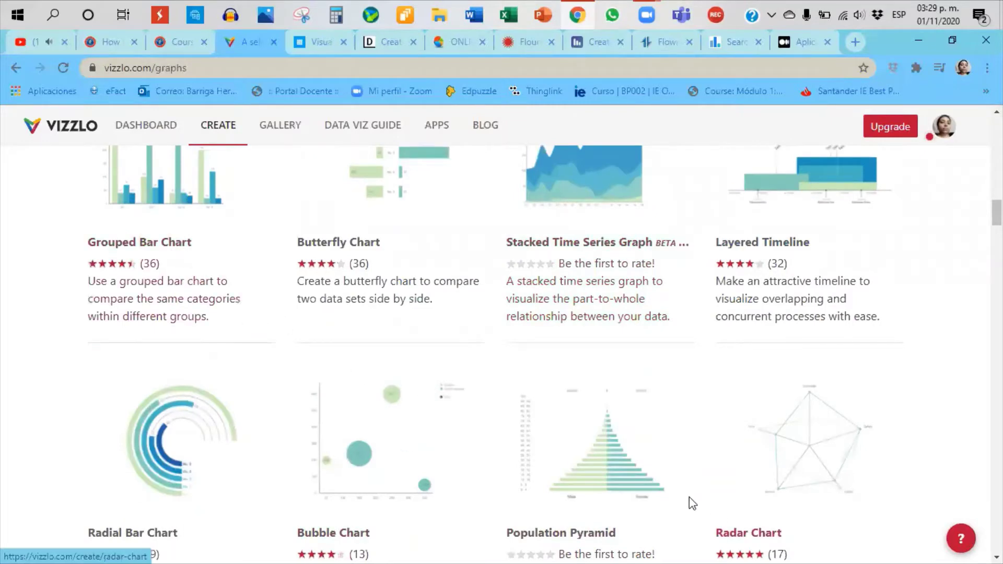
scroll(598, 481, down, 5)
scroll(594, 486, down, 2)
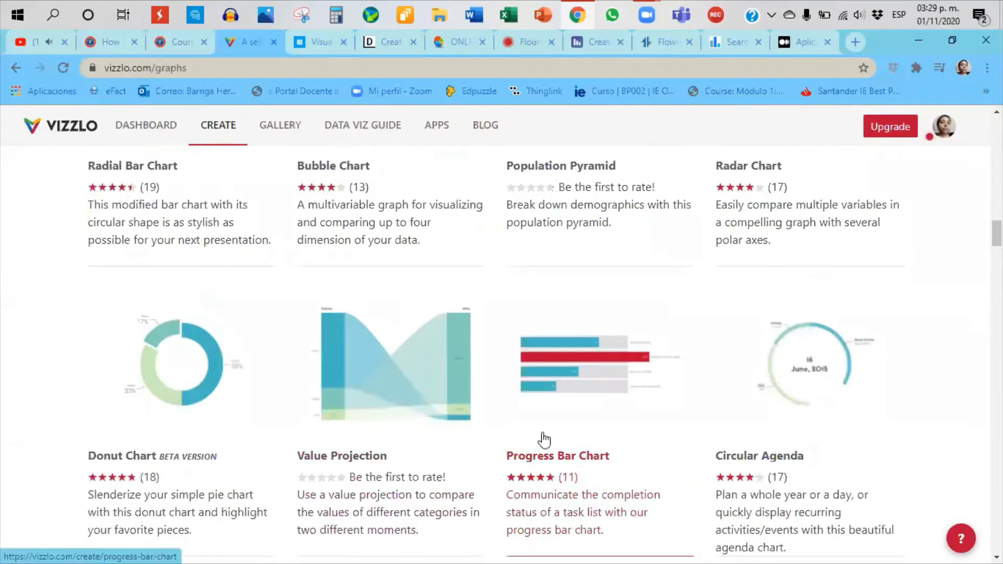
scroll(384, 440, down, 4)
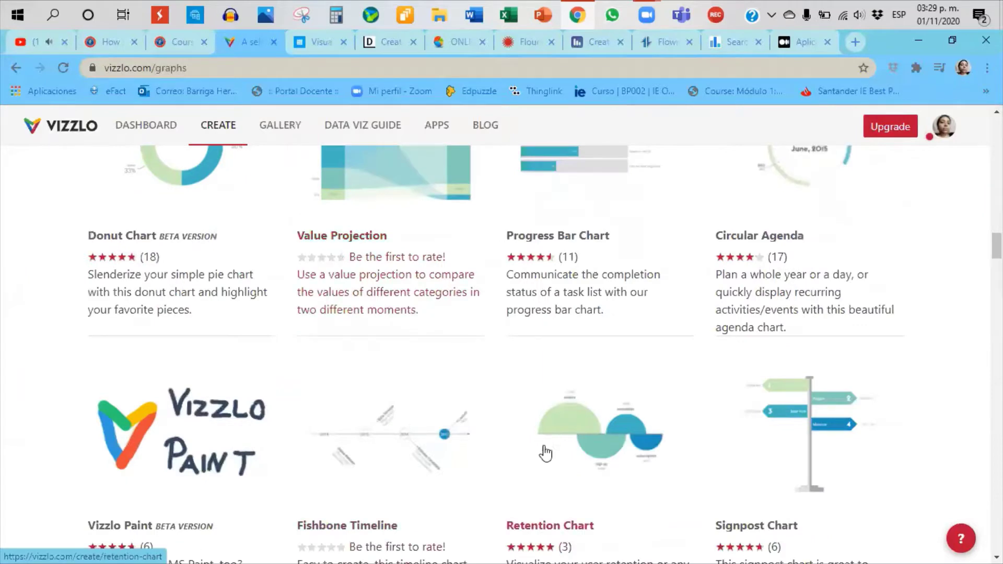
scroll(569, 417, down, 1)
scroll(661, 449, down, 4)
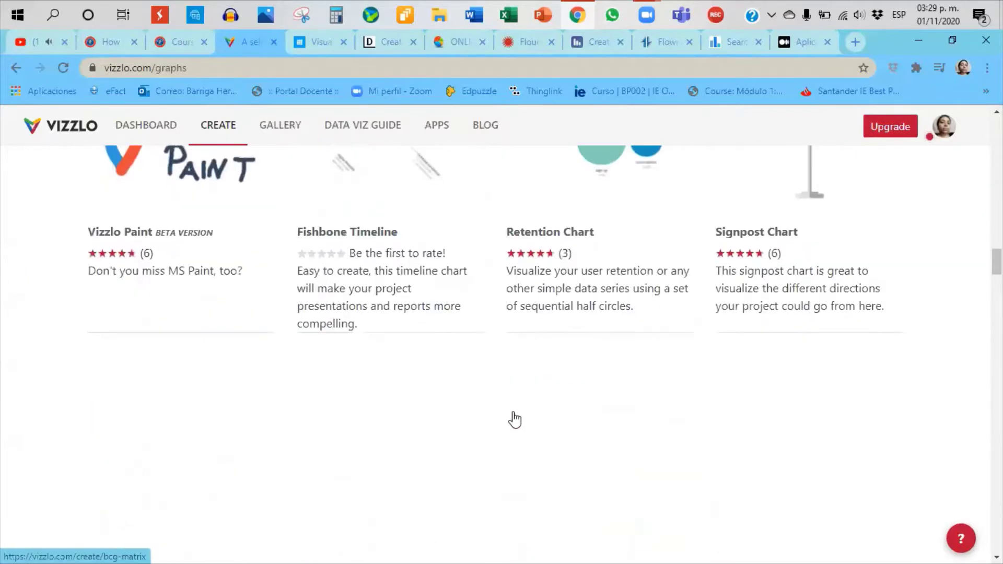
scroll(502, 412, down, 3)
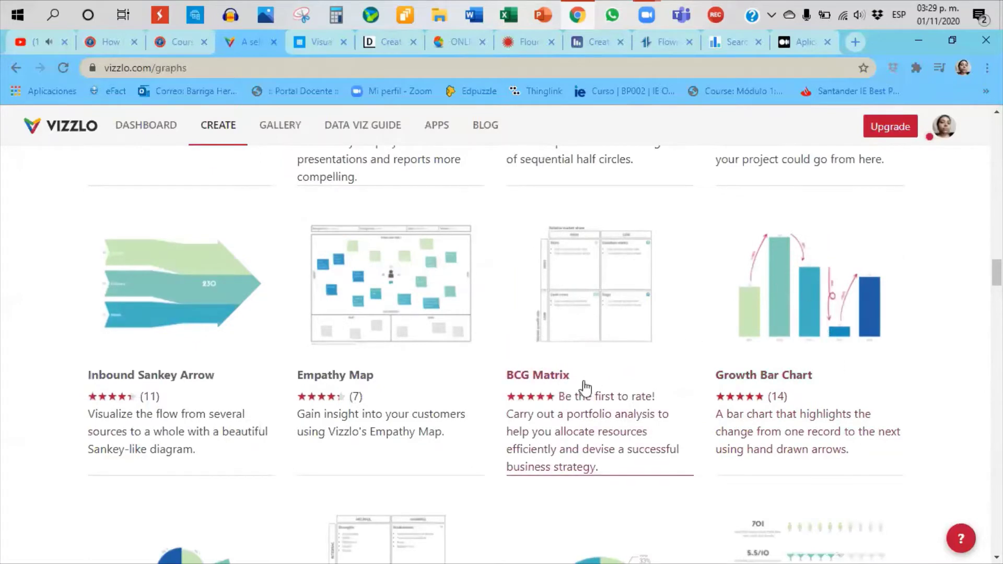
scroll(499, 416, down, 3)
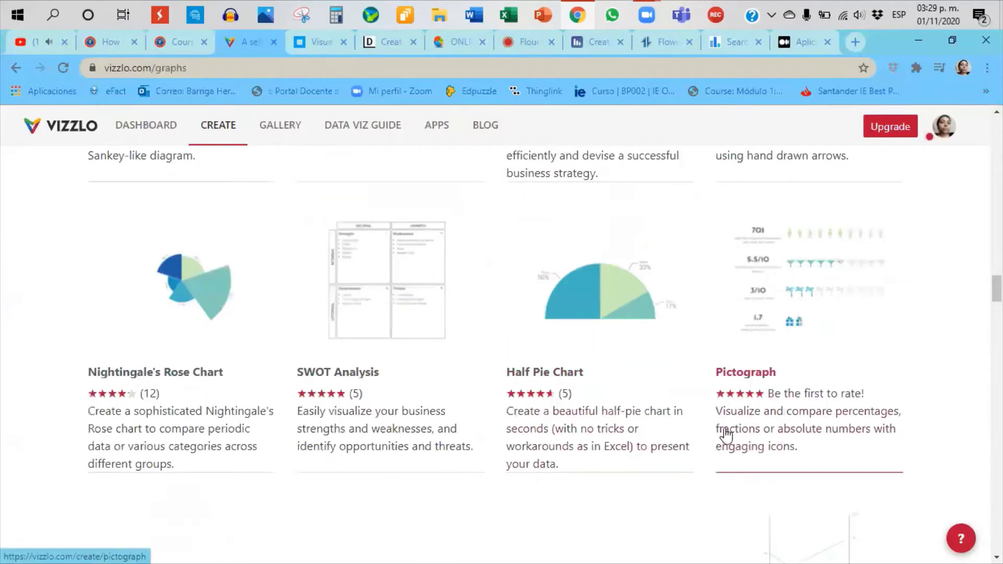
scroll(724, 432, up, 5)
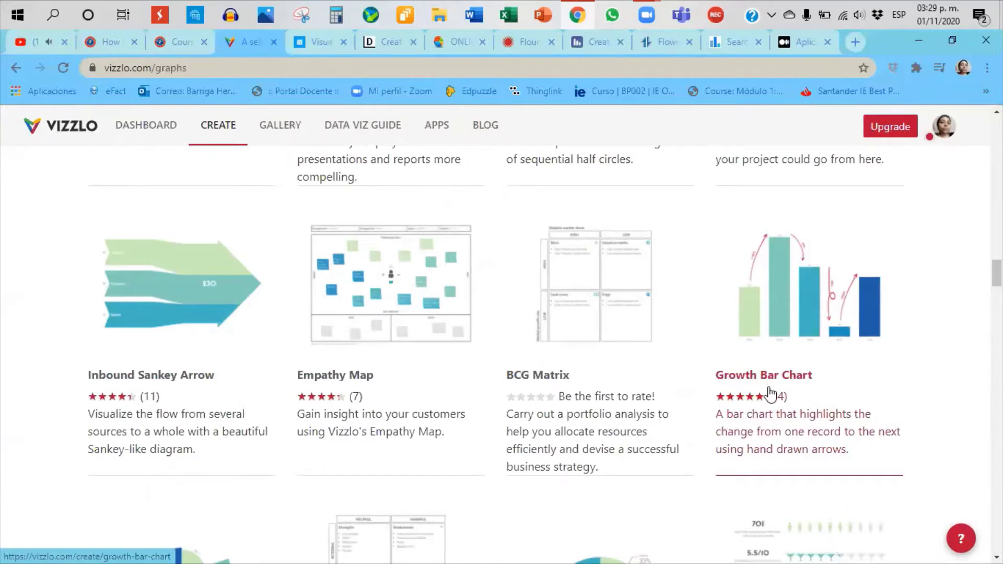
Create a new Untitled Growth Bar Chart from the Growth Bar Chart card.
click(766, 324)
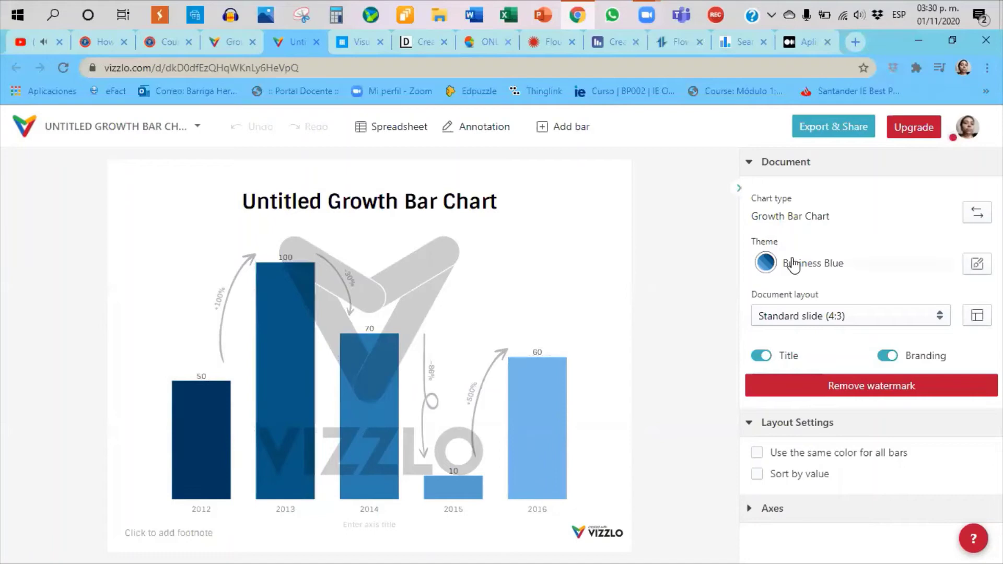
Preview the Christmas, Dark, Maya, Hipsterize and Fjord themes, then apply Gradient.
click(975, 213)
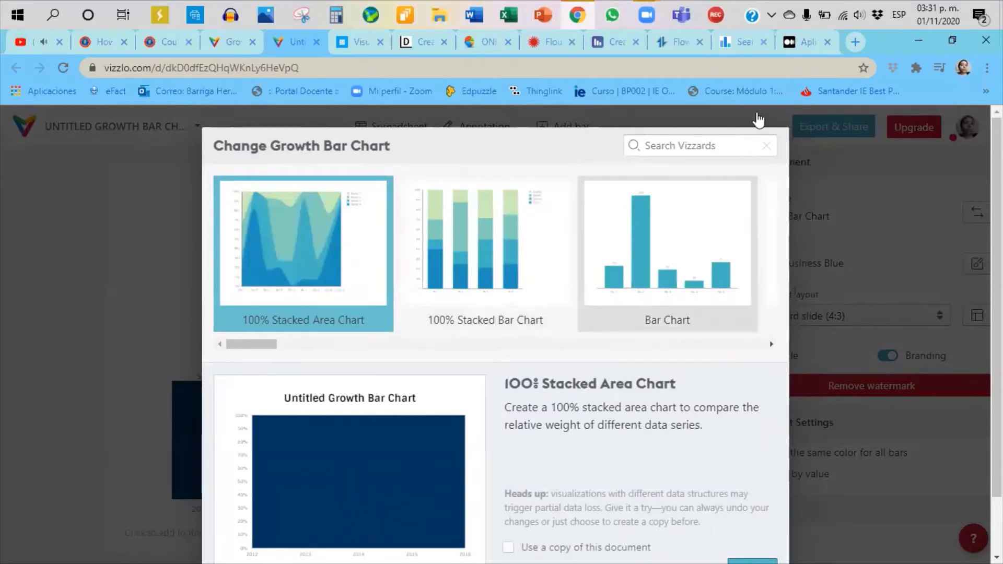
click(96, 281)
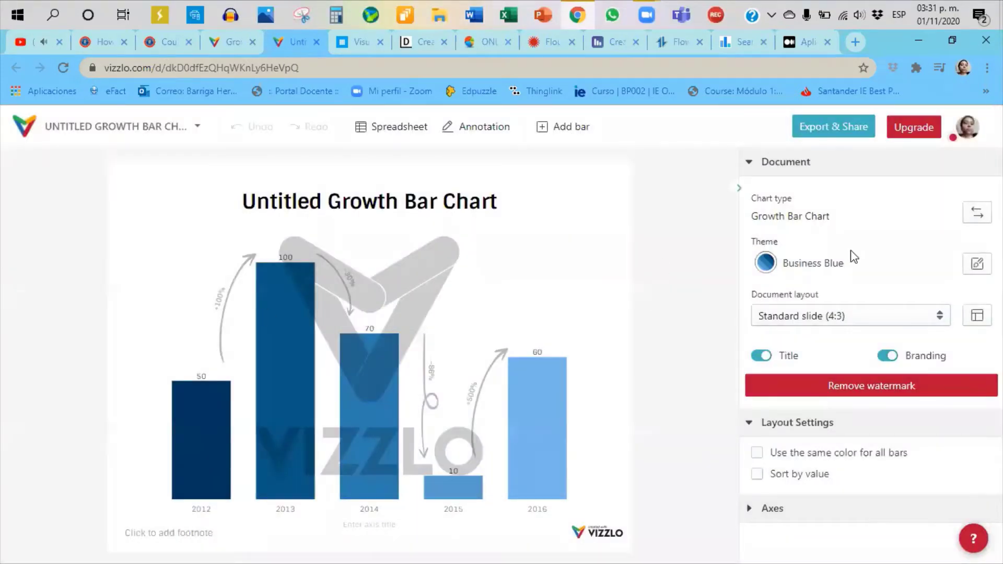
click(765, 263)
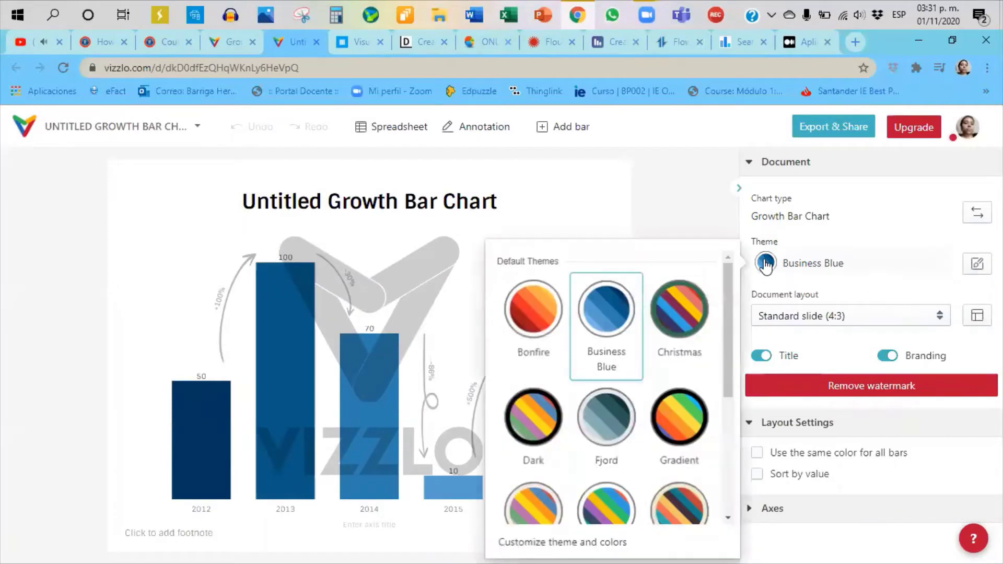
click(670, 314)
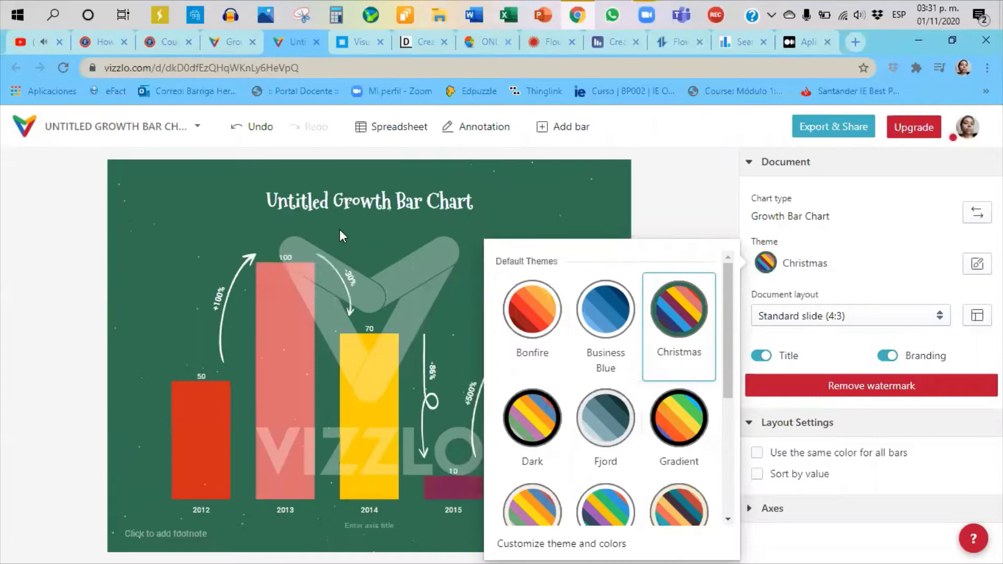
click(538, 412)
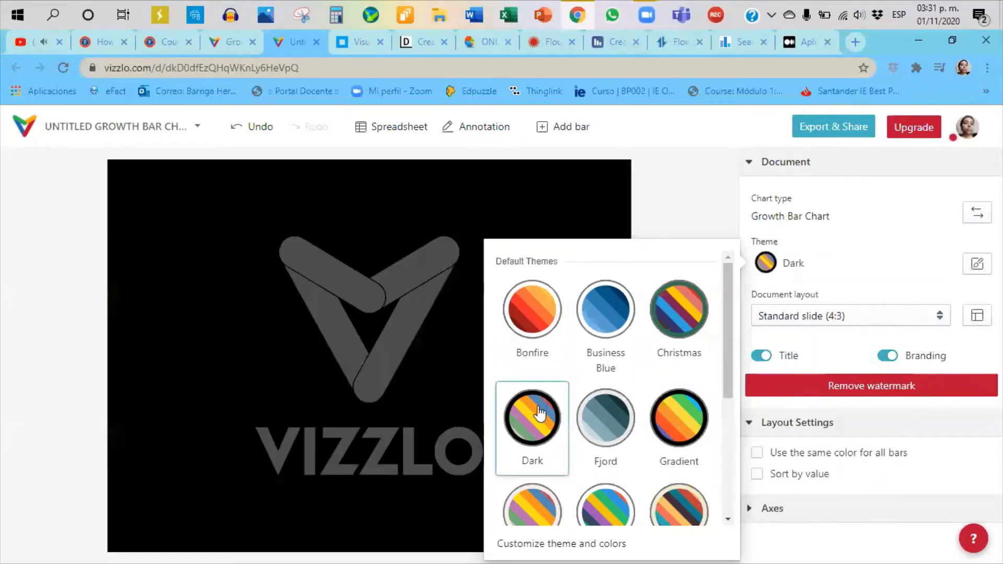
click(677, 504)
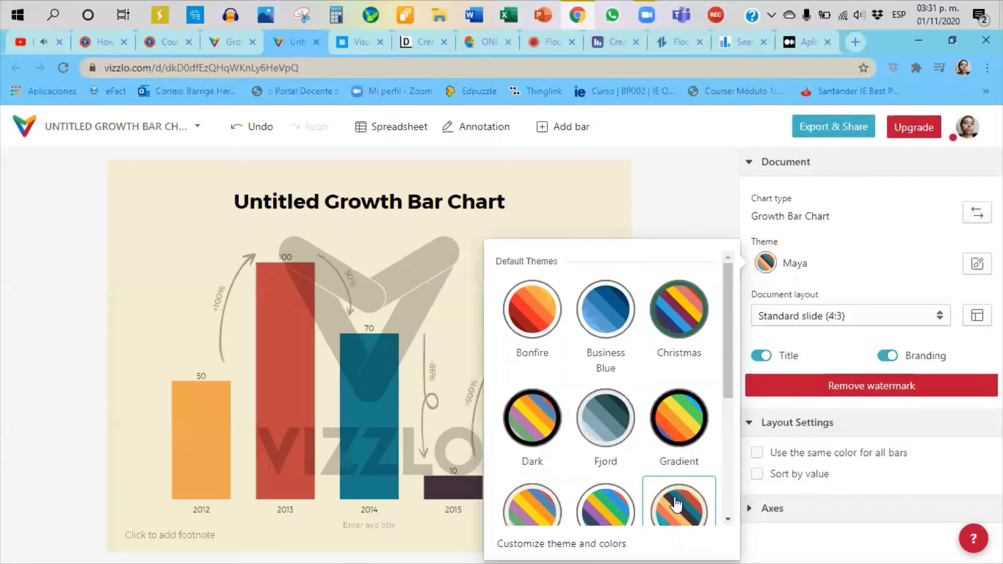
click(557, 505)
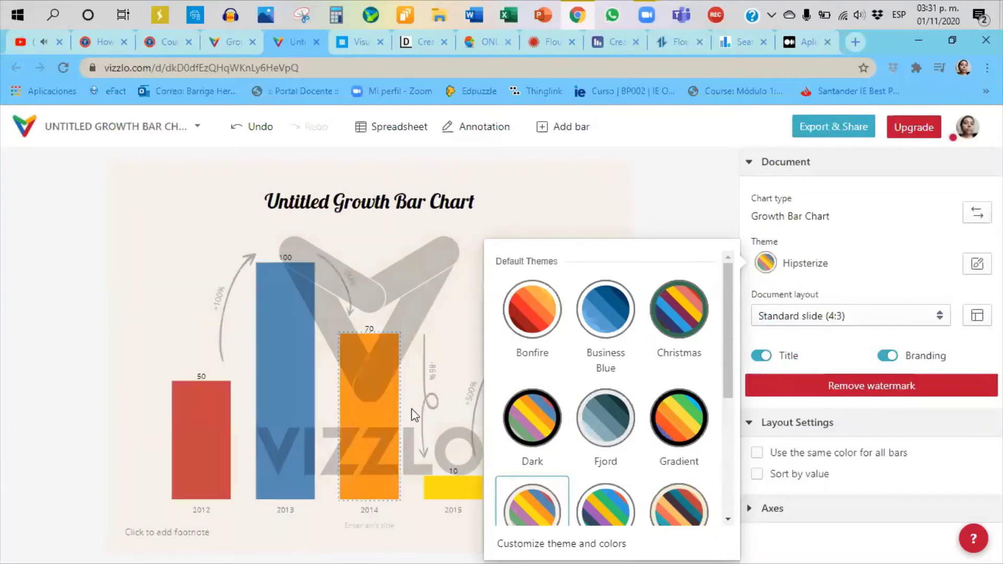
click(615, 419)
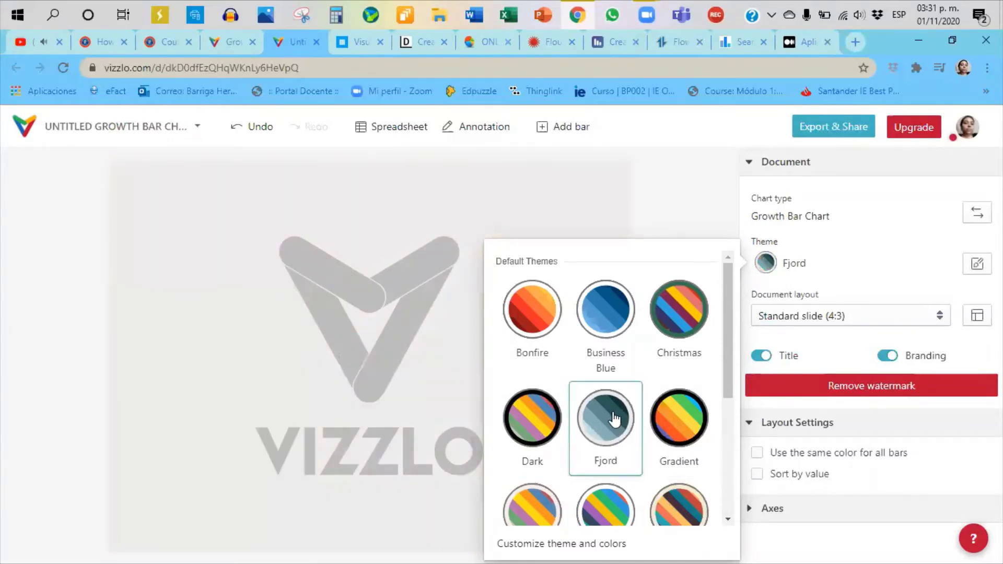
click(692, 441)
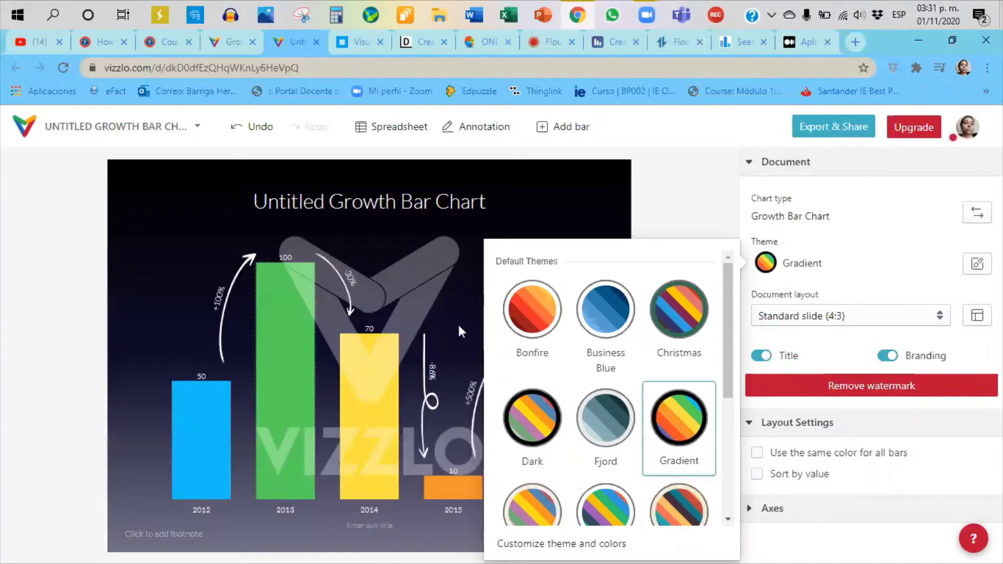
click(664, 183)
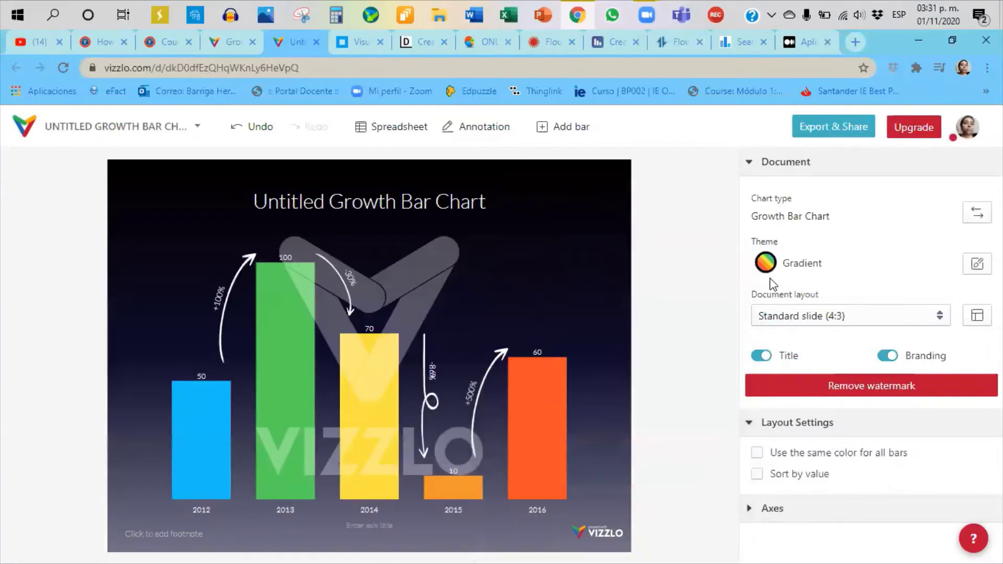
Switch the document layout to Widescreen slide (16:9), leaving the title shown.
click(945, 315)
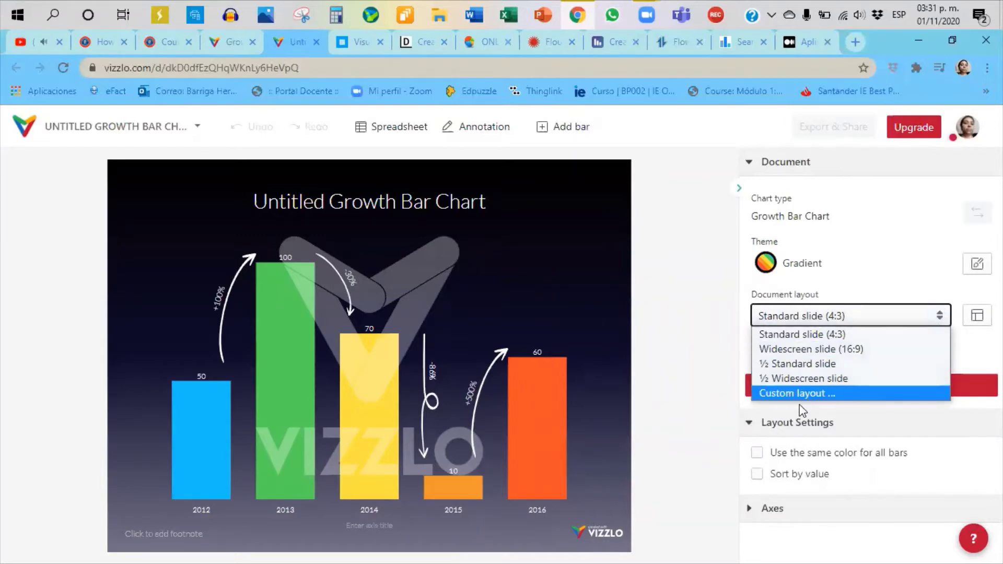
click(798, 365)
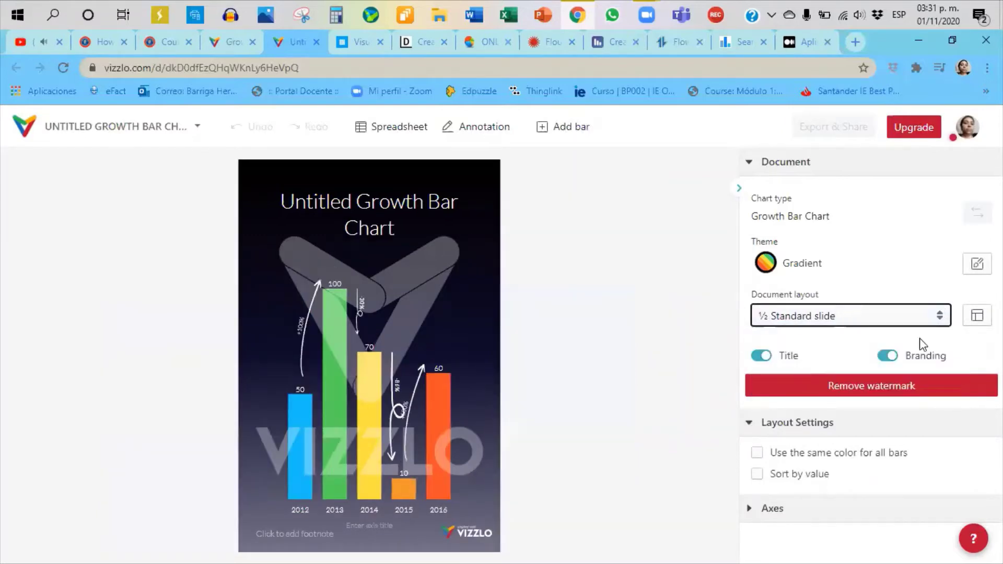
click(943, 316)
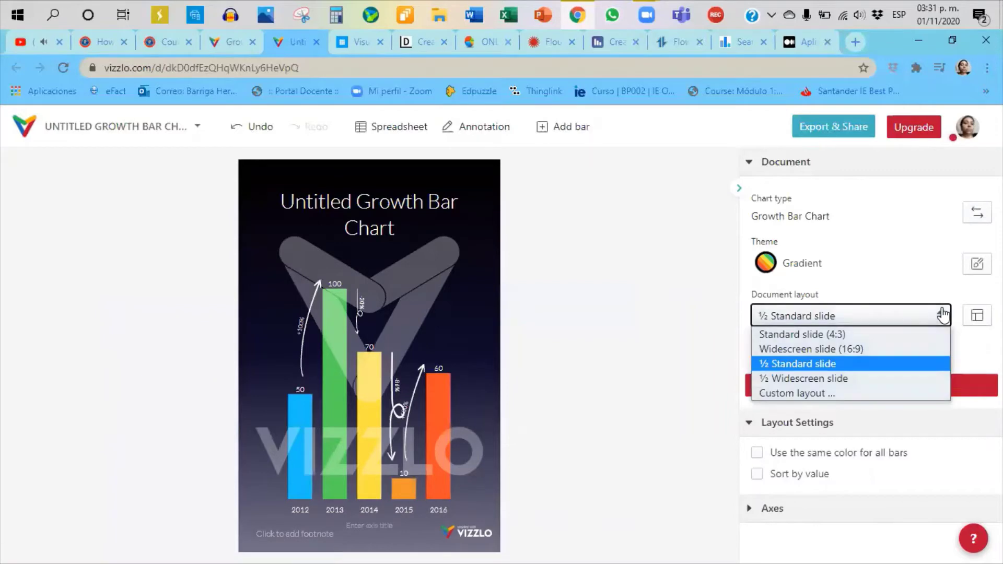
click(849, 351)
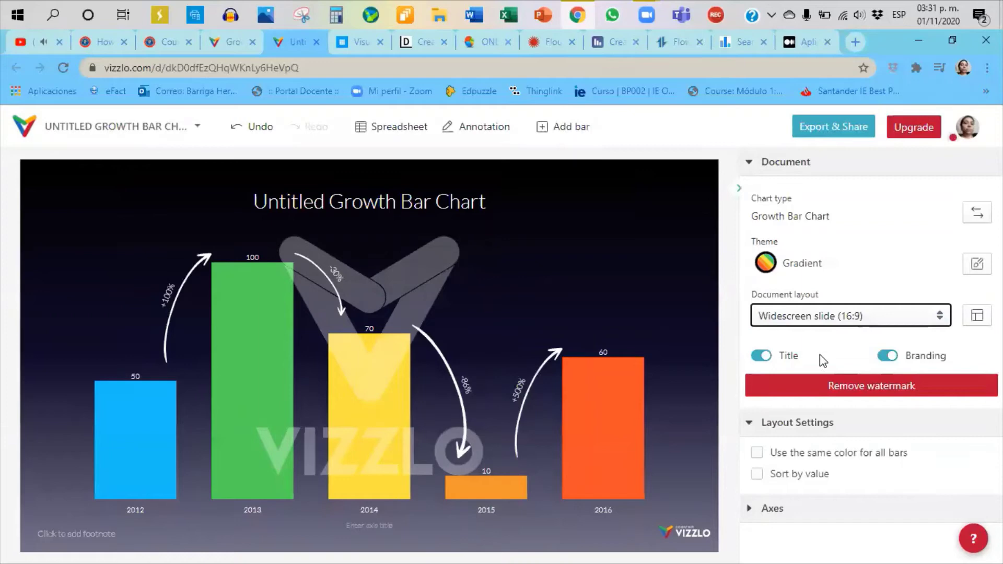
click(766, 358)
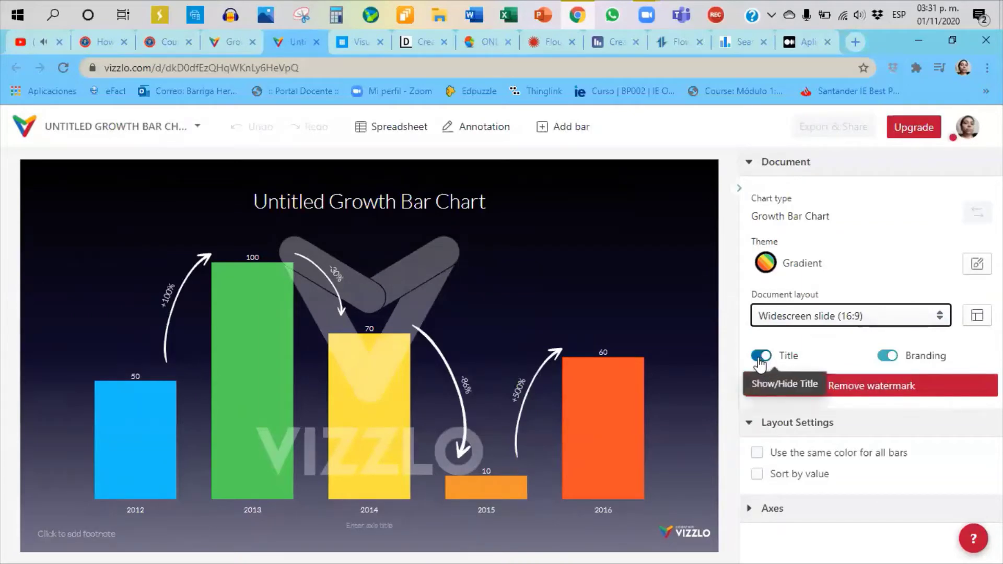
click(764, 357)
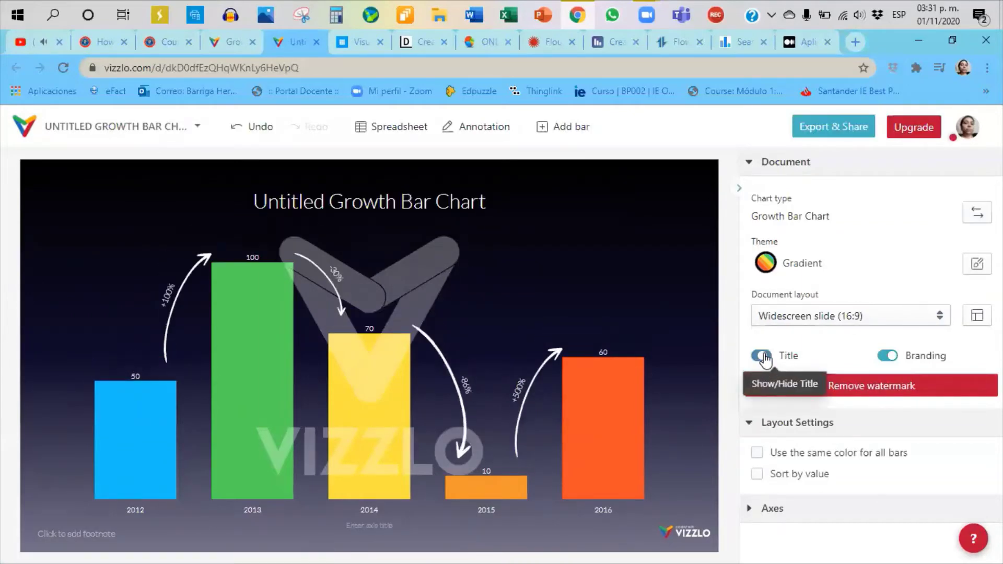
click(888, 355)
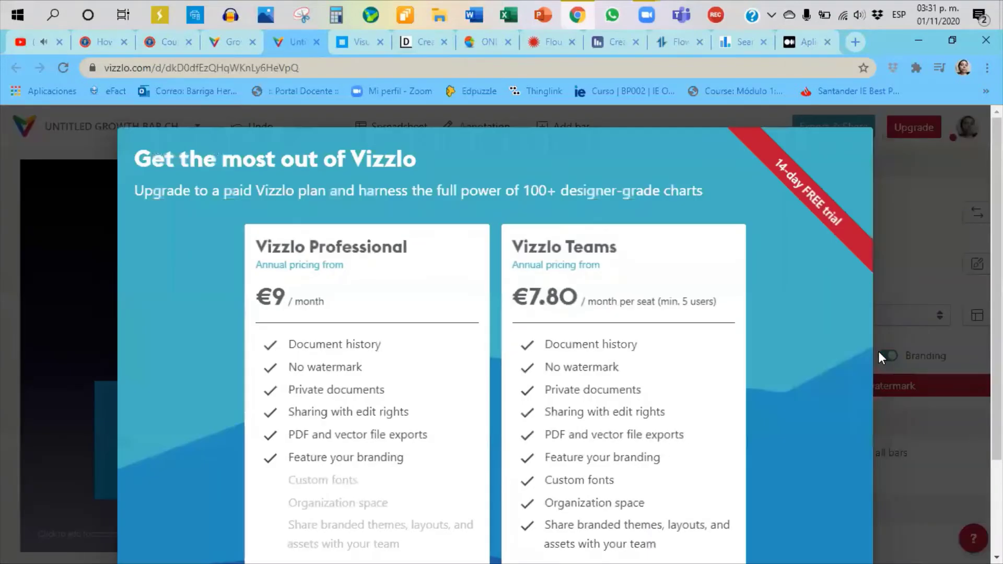
click(893, 206)
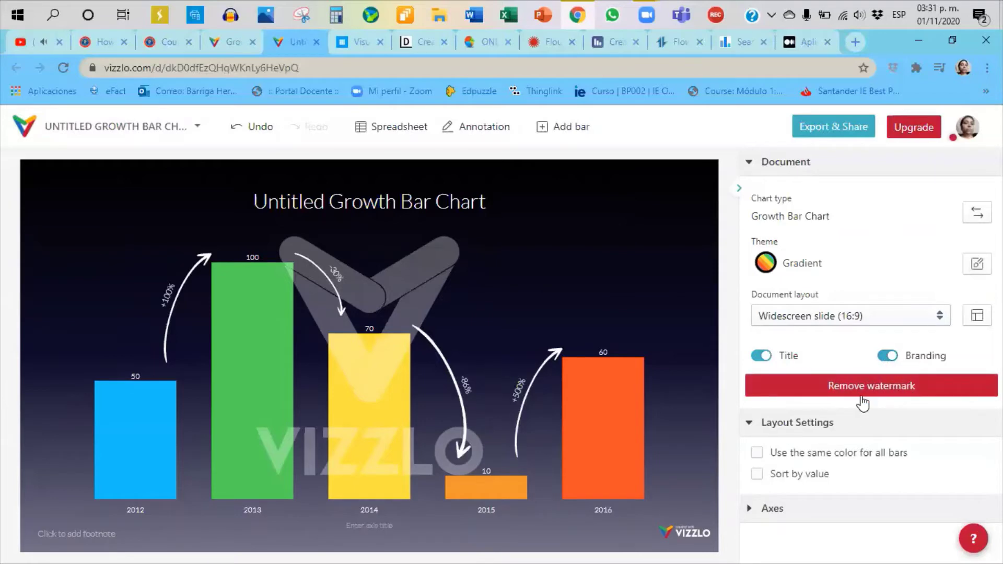
click(893, 359)
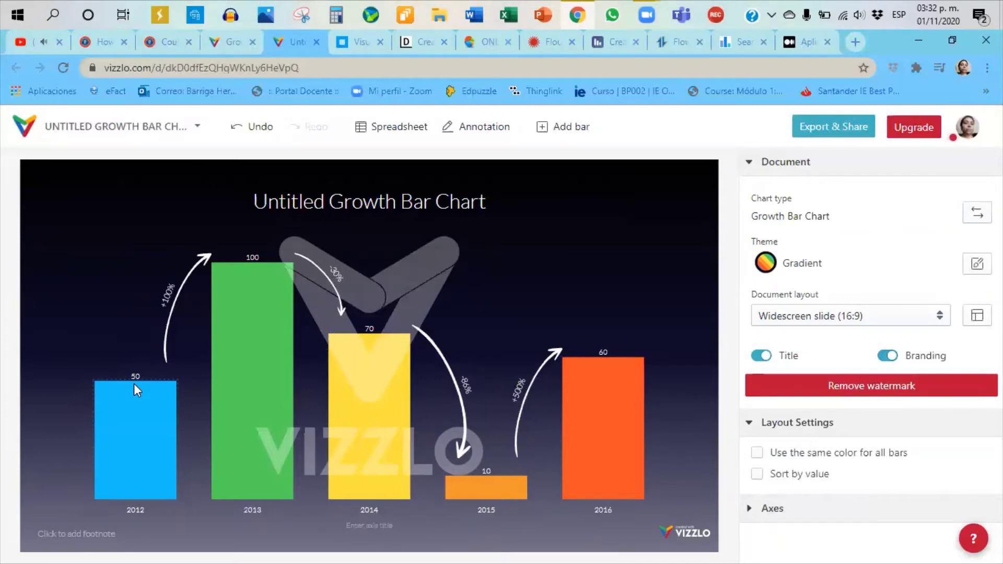
Select the 2012 bar to show its label, value 50 and colour #19C0F9.
click(136, 403)
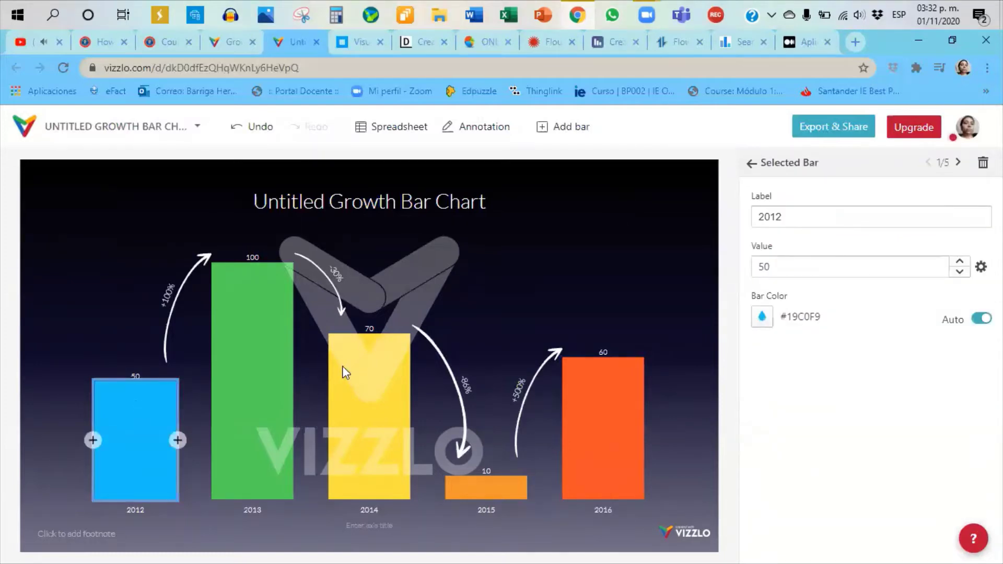
double_click(789, 215)
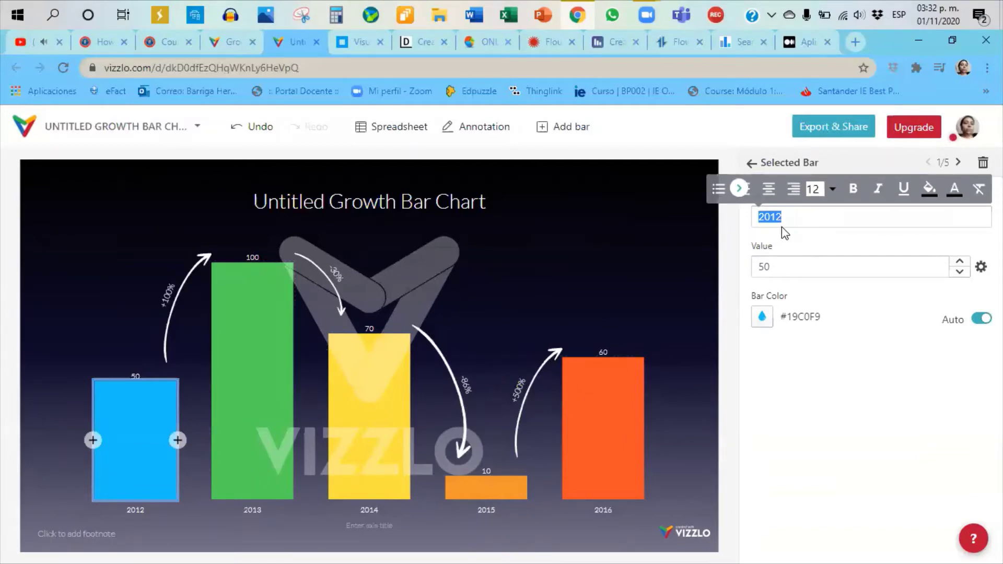
click(791, 268)
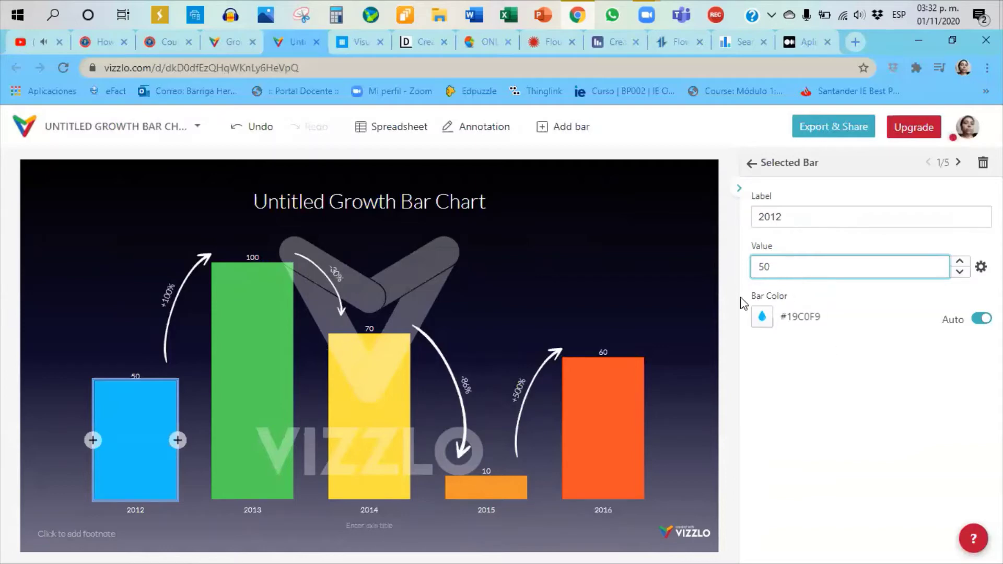
click(813, 216)
drag(763, 239, 756, 238)
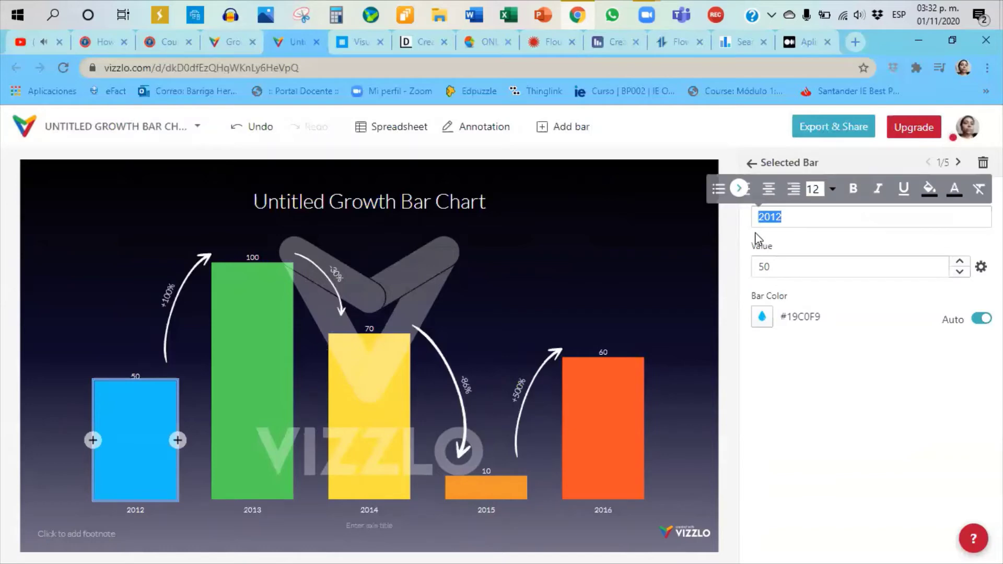
click(786, 228)
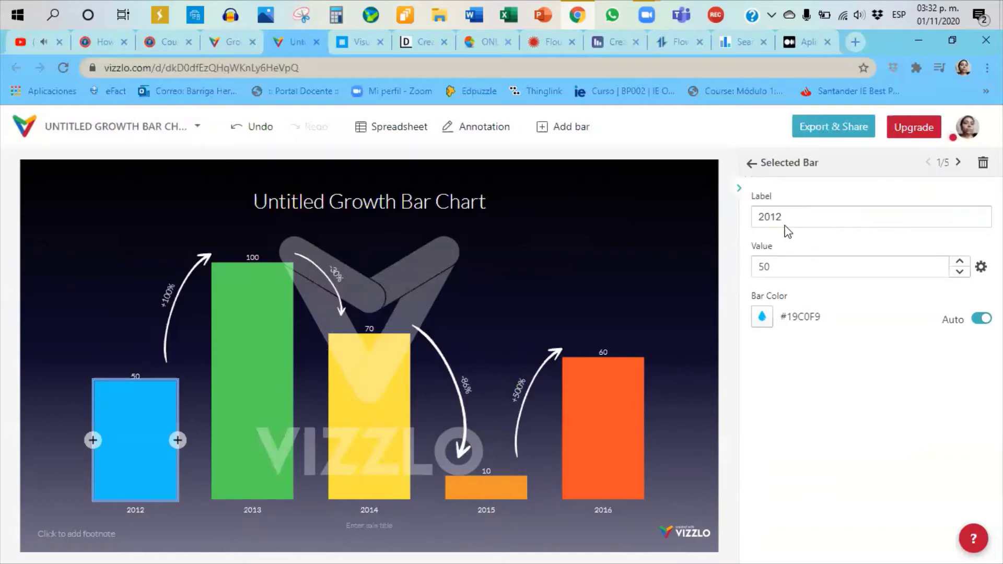
click(802, 269)
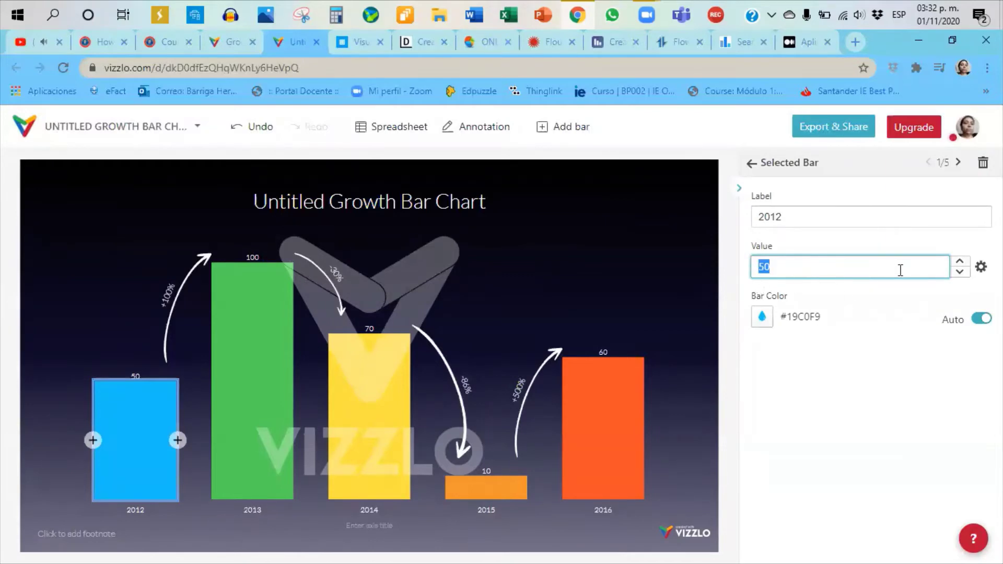
Nudge the 2012 bar's value up and down with the Value spinner arrows.
click(960, 261)
click(960, 262)
click(960, 261)
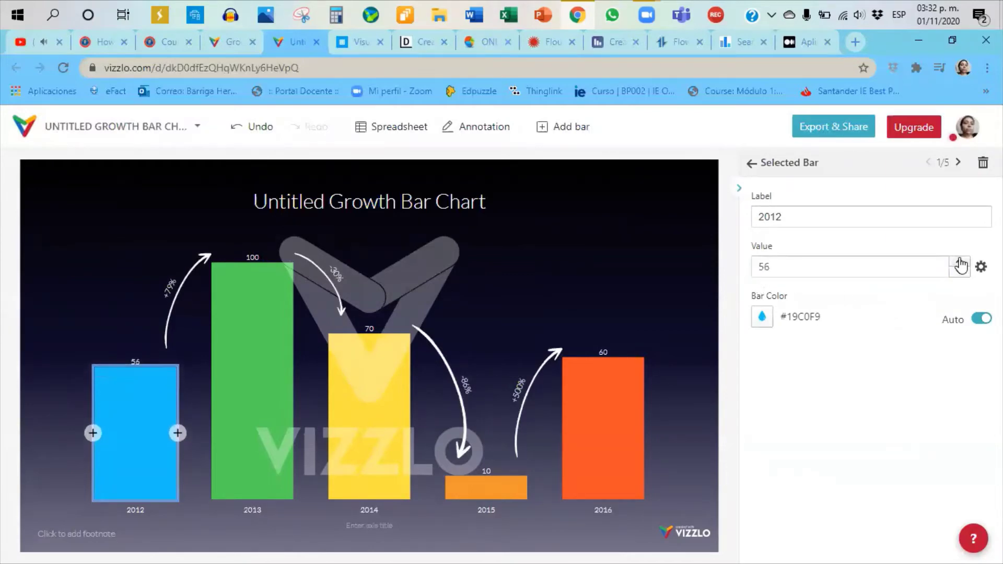
click(960, 262)
click(960, 261)
click(960, 262)
click(960, 261)
click(960, 261)
click(960, 261)
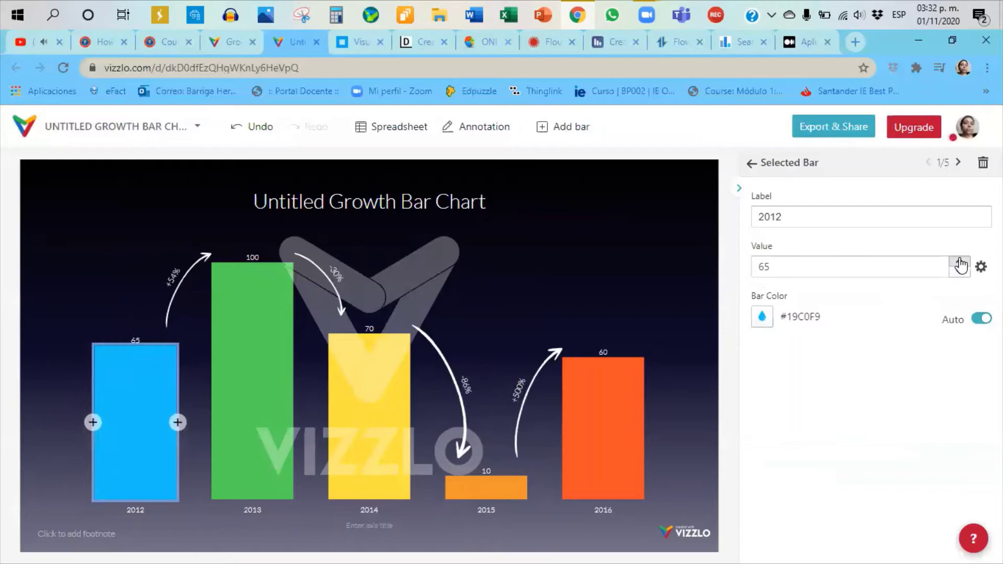
click(960, 262)
click(960, 262)
click(960, 261)
click(960, 261)
click(960, 263)
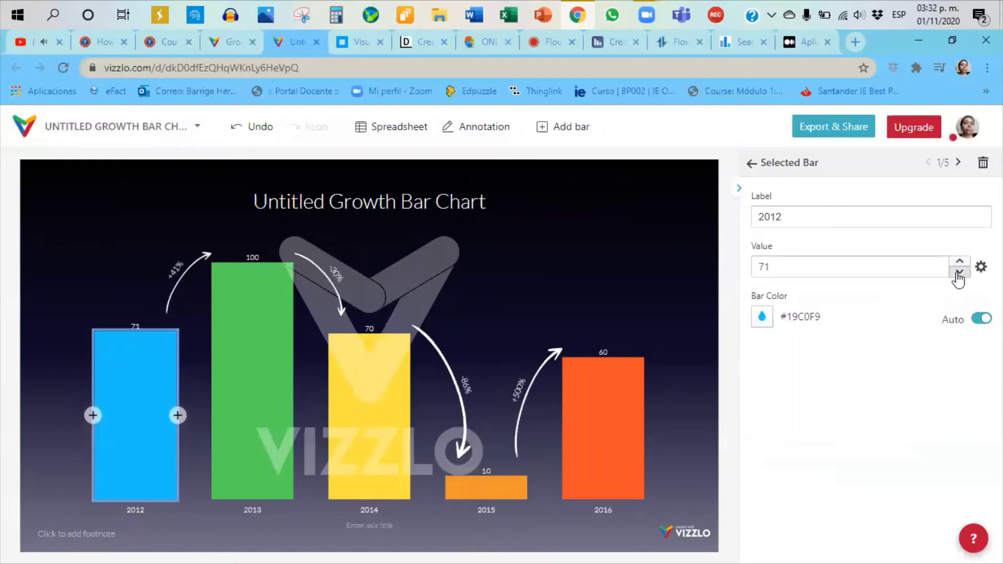
click(960, 272)
click(960, 272)
click(959, 272)
click(959, 272)
click(960, 272)
click(959, 272)
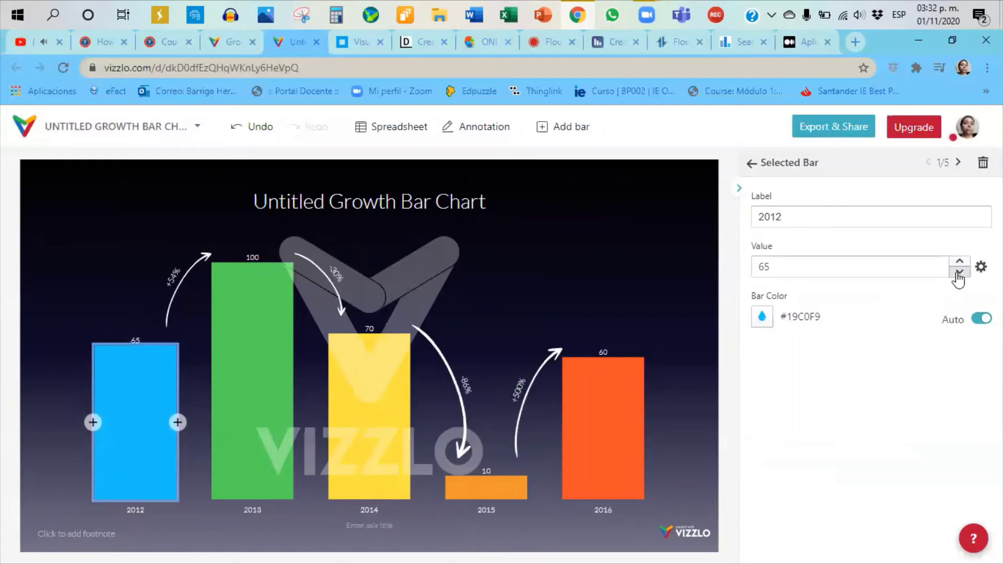
click(959, 273)
click(960, 273)
click(959, 272)
click(960, 272)
click(960, 273)
click(960, 272)
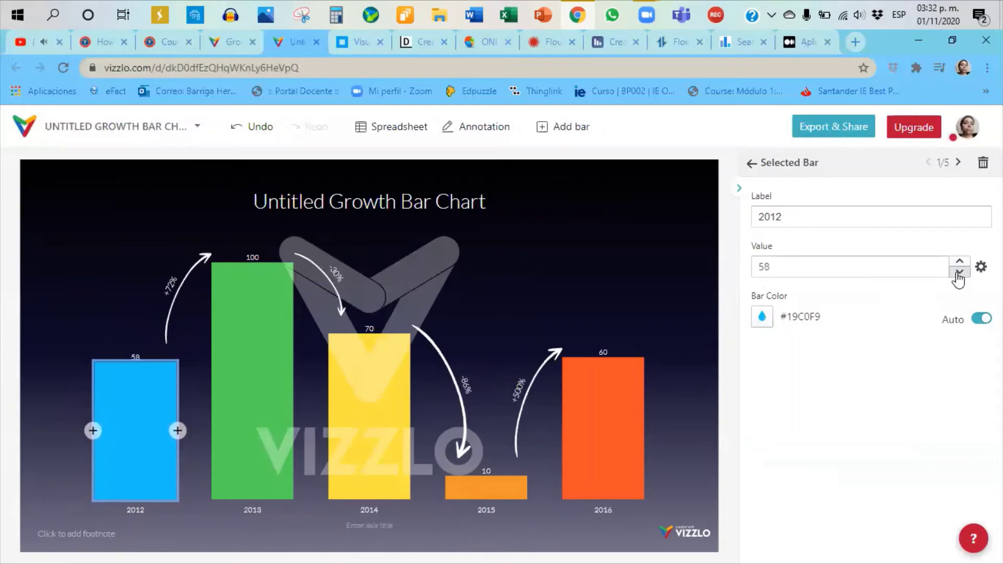
click(960, 273)
click(960, 272)
click(959, 273)
click(960, 272)
click(960, 273)
click(960, 273)
click(960, 273)
click(960, 273)
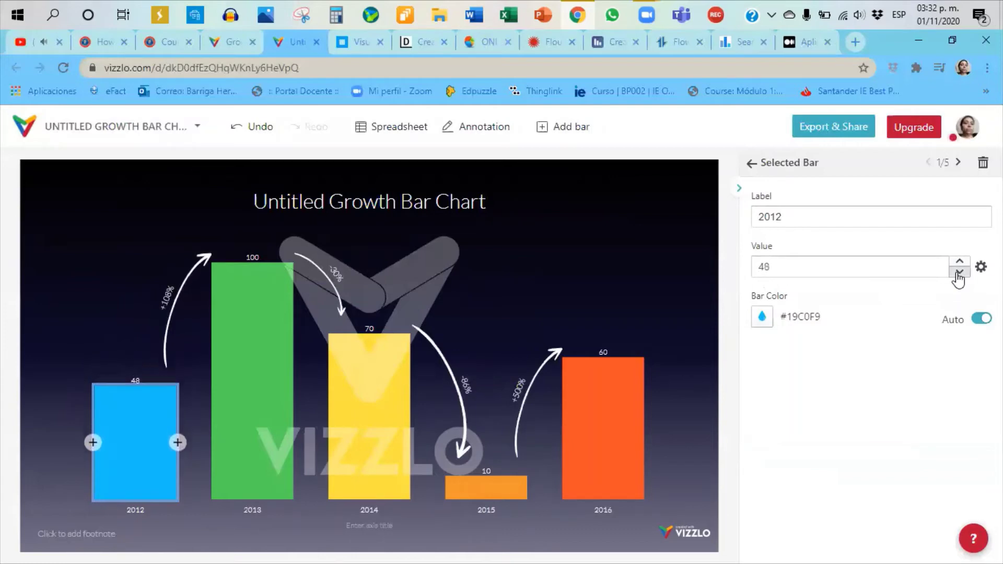
click(959, 273)
click(959, 272)
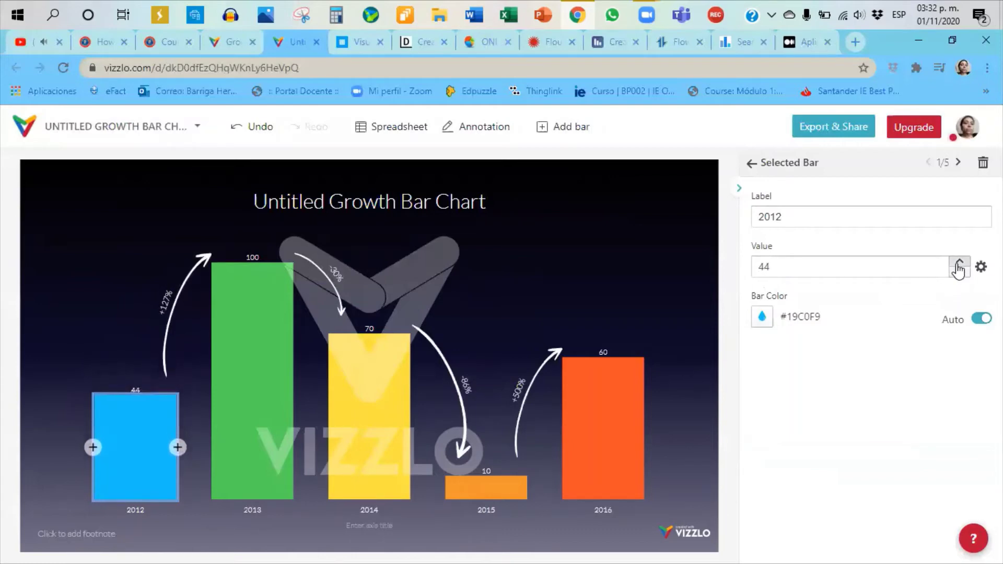
click(959, 263)
click(959, 264)
click(960, 263)
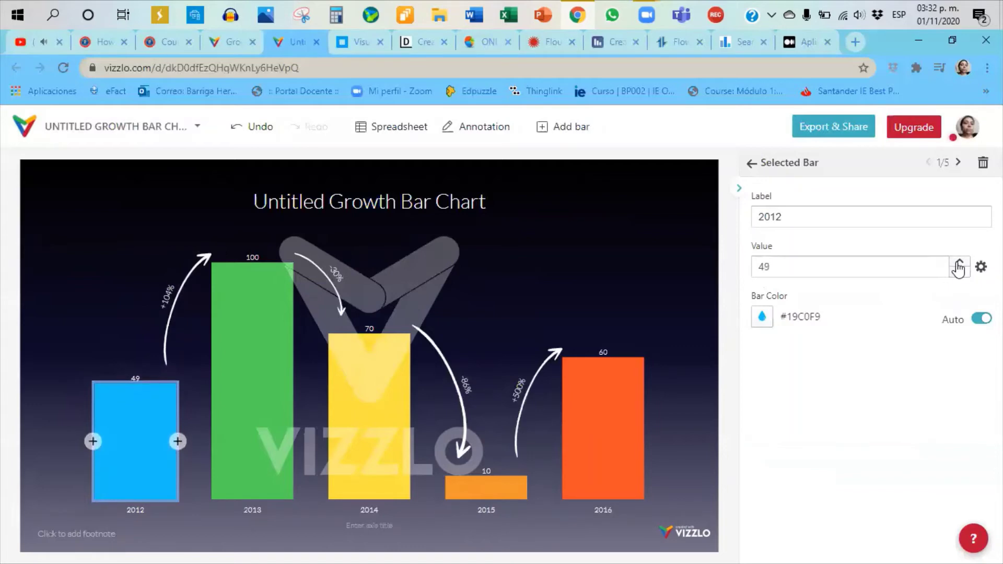
click(959, 264)
click(960, 264)
click(959, 264)
click(960, 264)
click(959, 264)
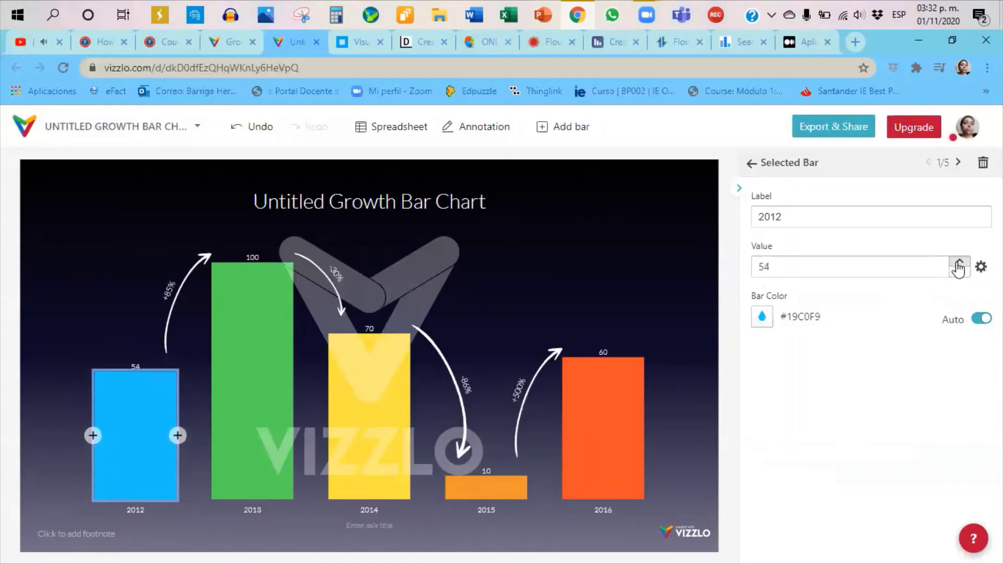
click(960, 264)
click(959, 264)
click(959, 263)
click(959, 264)
click(960, 264)
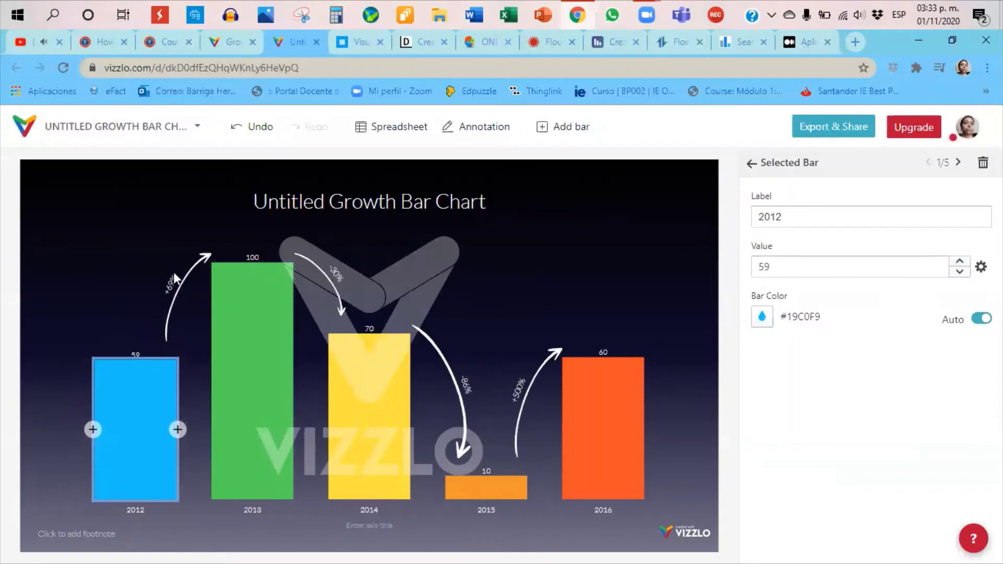
click(959, 271)
click(959, 271)
click(960, 271)
click(960, 272)
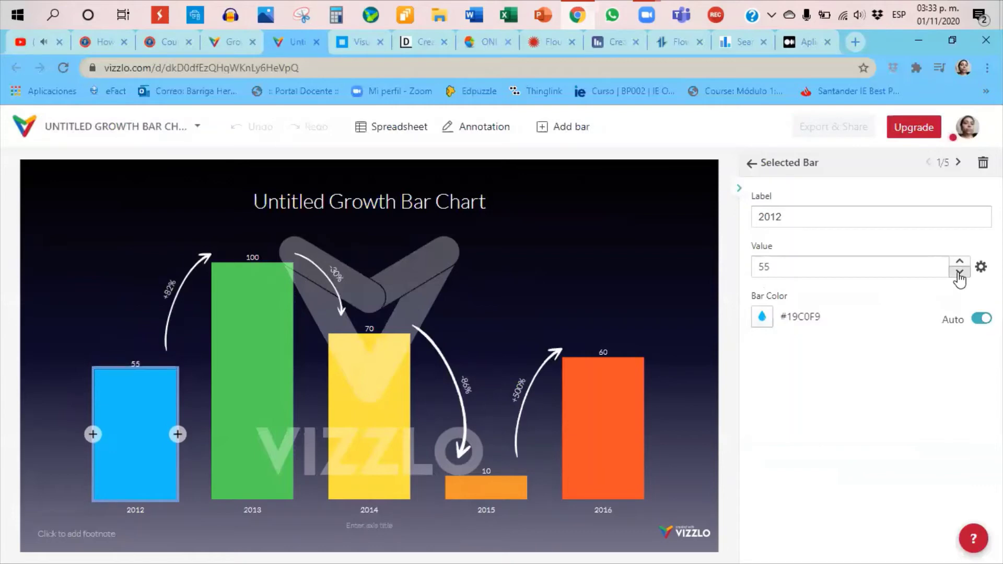
click(959, 272)
click(960, 272)
click(960, 271)
click(960, 272)
click(959, 272)
click(959, 272)
click(960, 272)
click(959, 271)
click(959, 272)
click(959, 272)
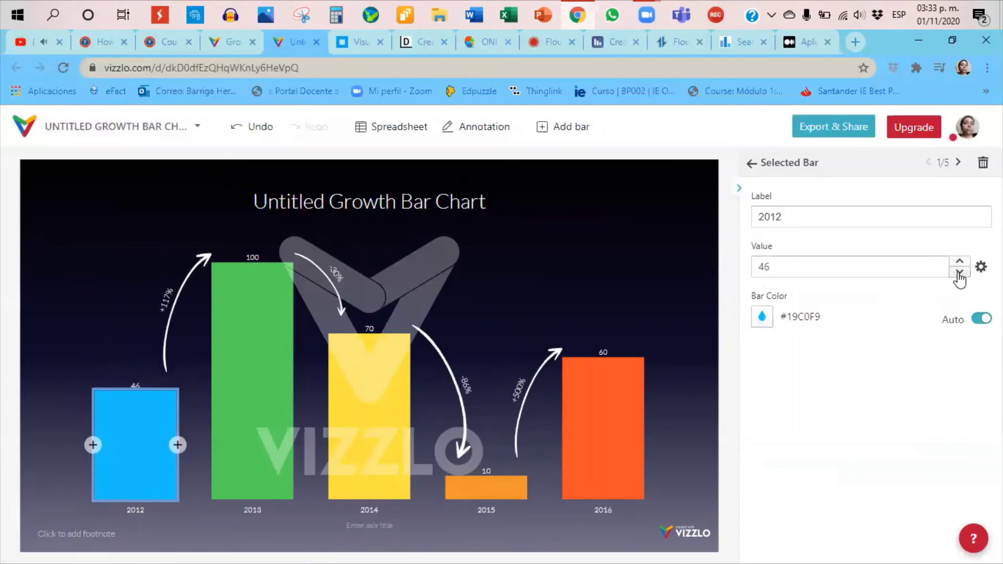
click(959, 272)
click(959, 271)
click(960, 272)
click(959, 271)
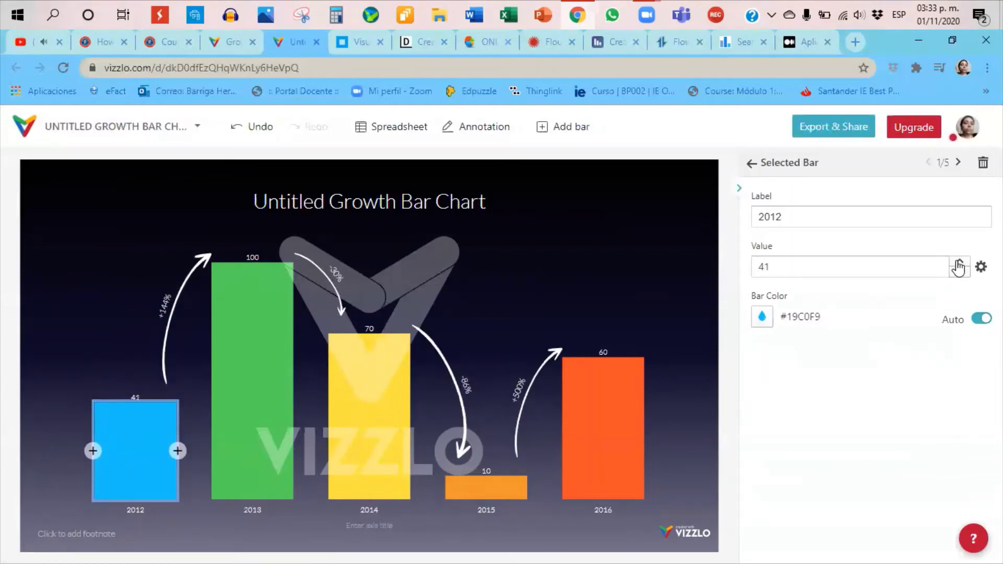
click(959, 263)
click(959, 263)
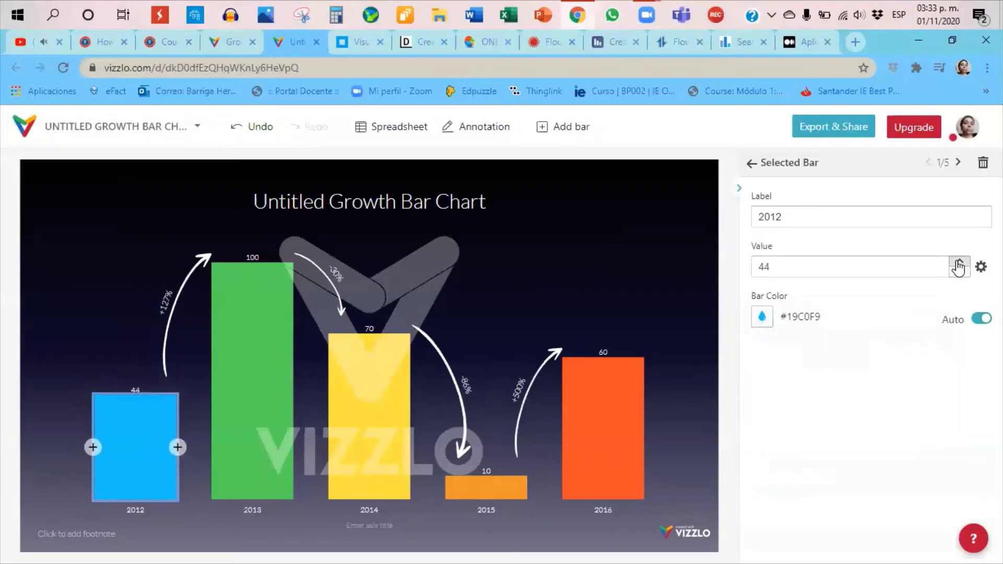
click(960, 263)
click(959, 262)
click(960, 262)
click(960, 262)
click(960, 262)
click(960, 262)
click(960, 262)
click(959, 263)
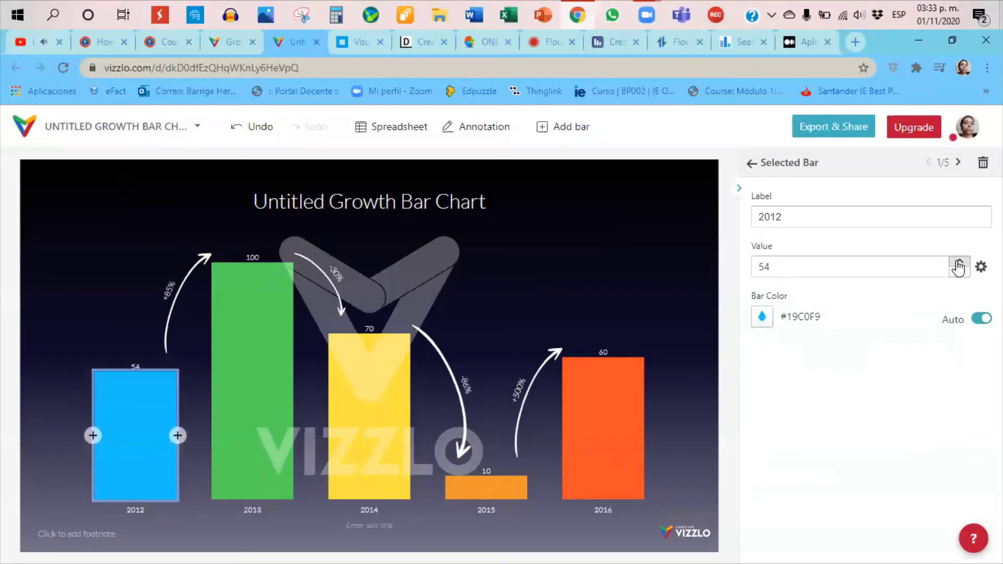
click(960, 263)
click(960, 262)
click(959, 262)
click(960, 262)
click(959, 263)
Replace the 2012 bar's value with 110.
drag(780, 266, 738, 282)
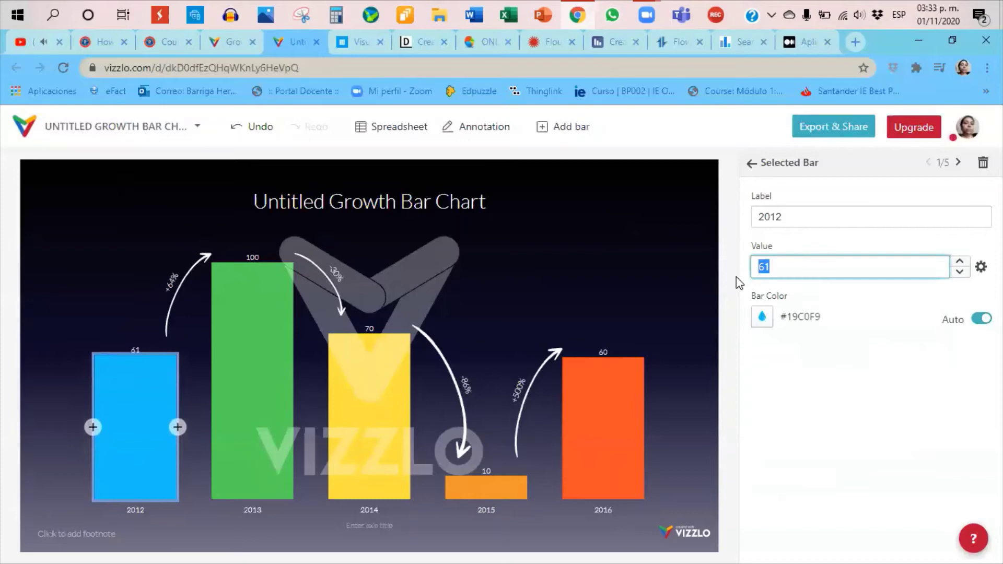
text(110)
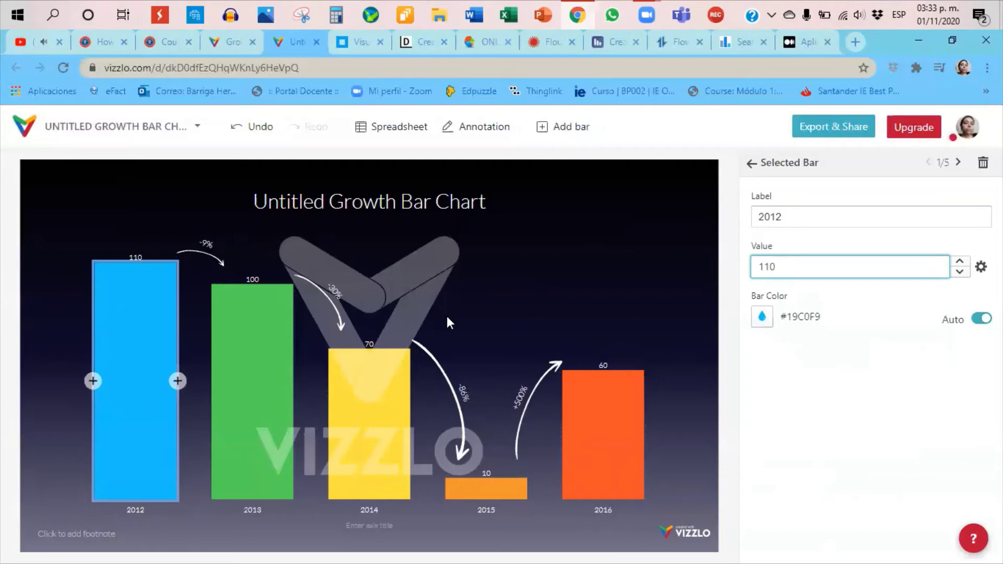
Change the 2012 bar's colour to the orange-red theme colour #FA4E28.
click(763, 316)
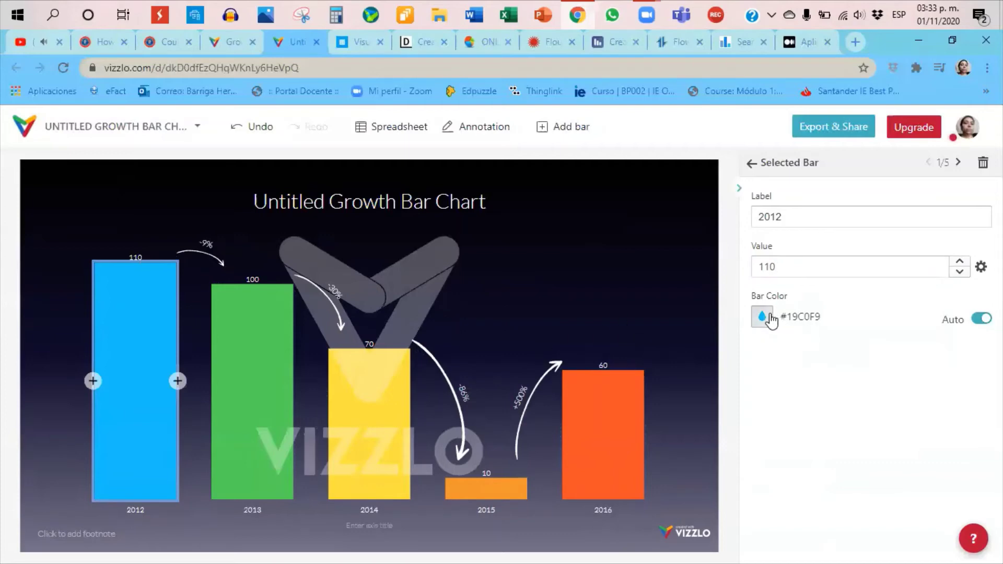
click(856, 302)
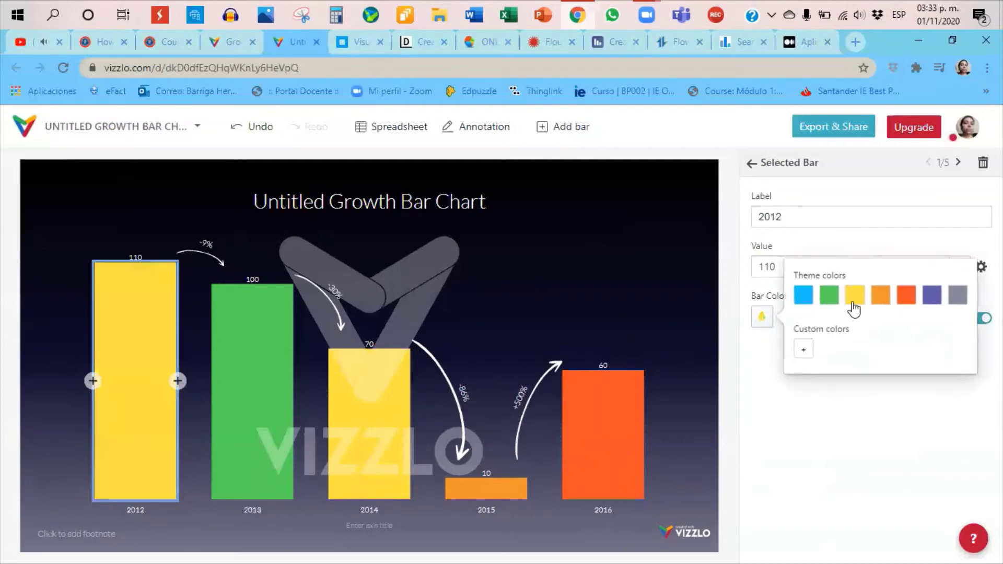
click(931, 295)
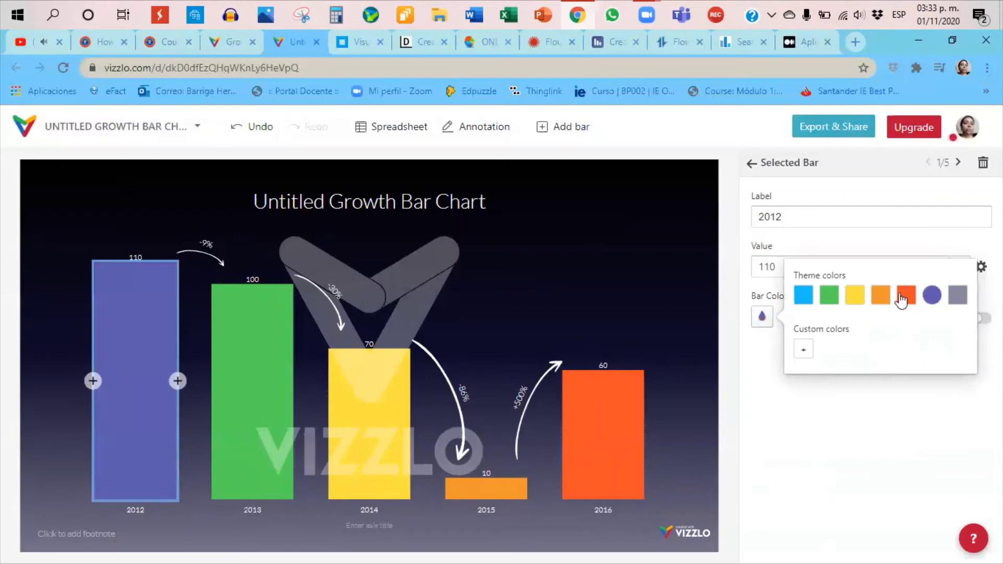
click(906, 295)
click(812, 355)
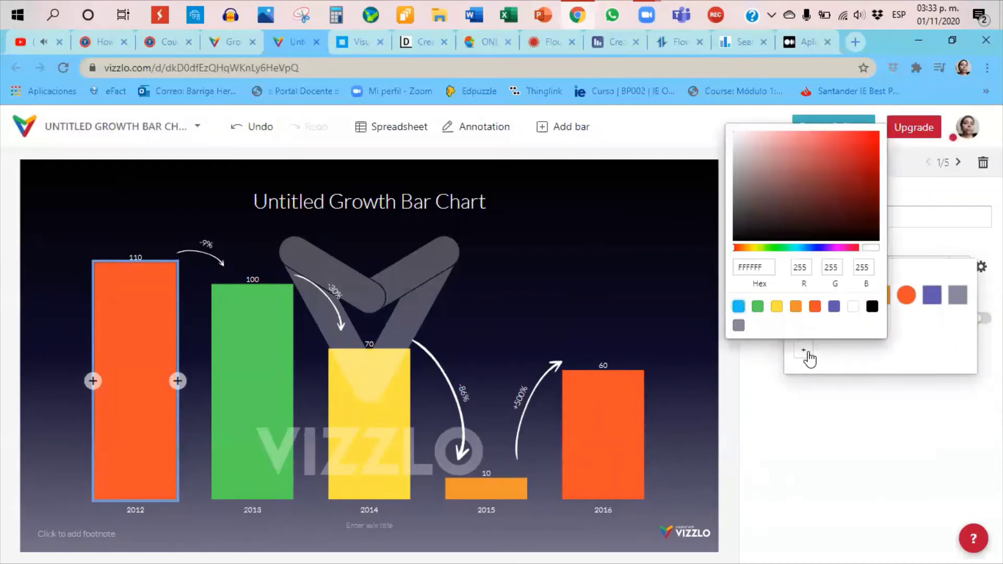
click(836, 479)
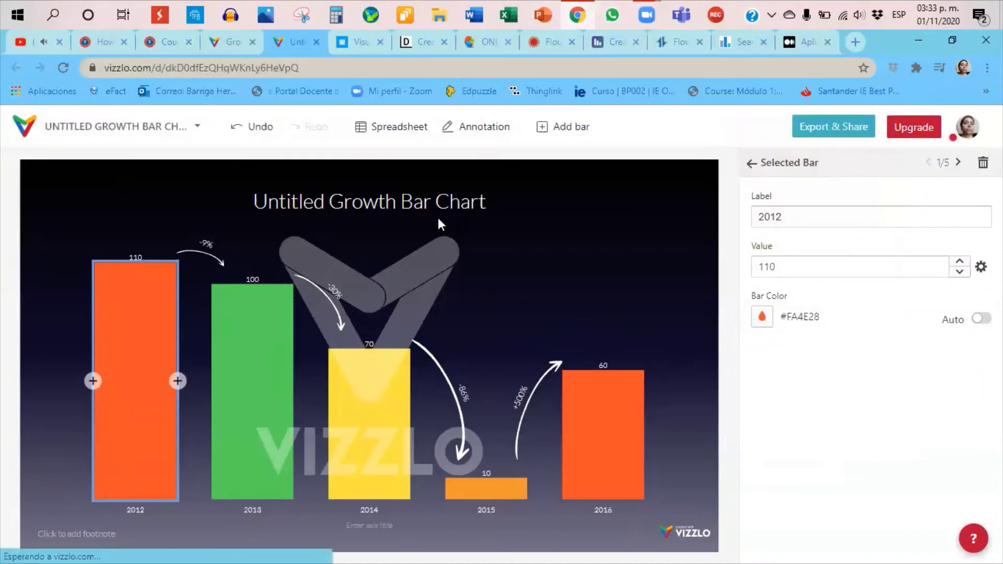
click(423, 198)
Download the chart as a PNG and copy its share link from Export & Share.
double_click(418, 203)
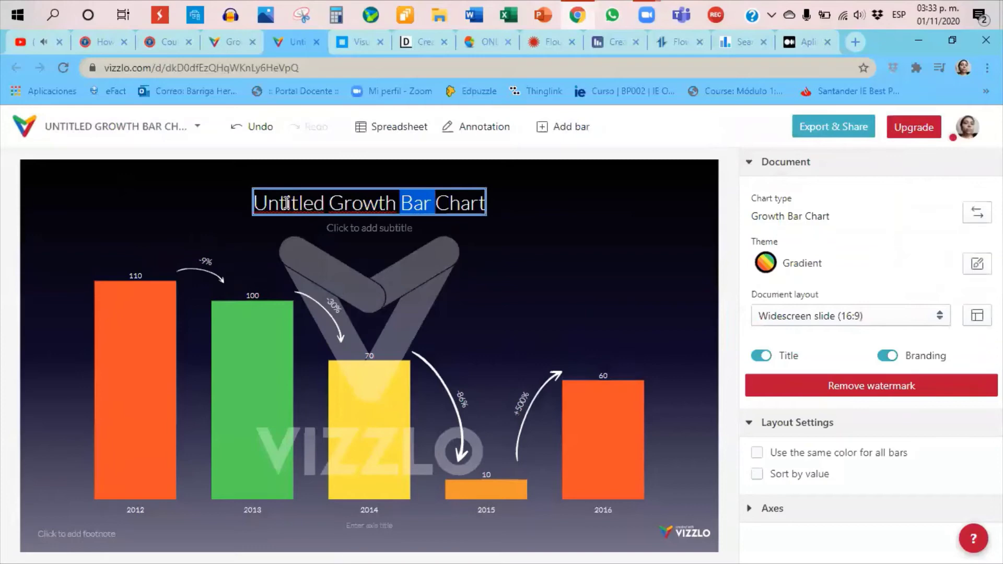
drag(257, 201, 492, 234)
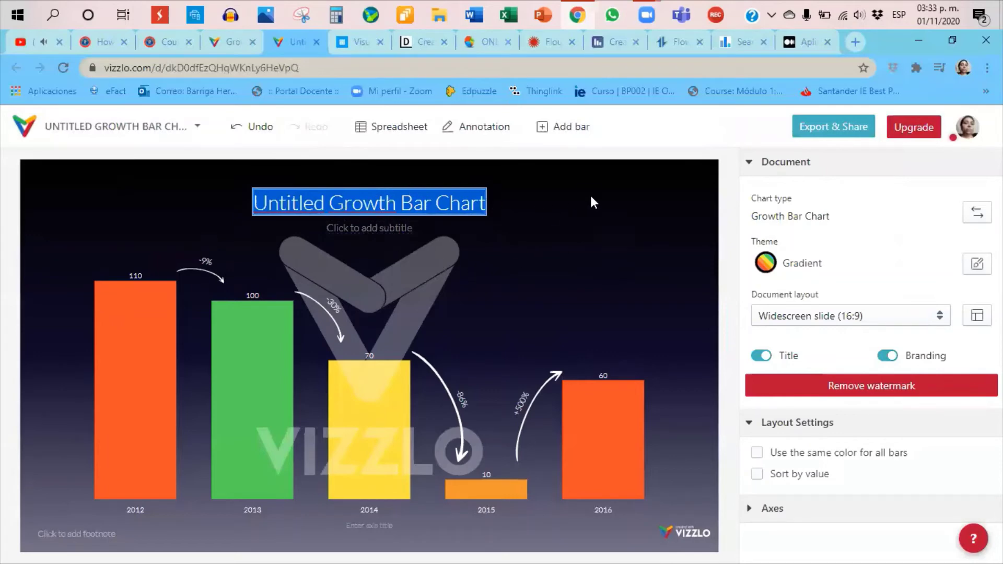
click(811, 139)
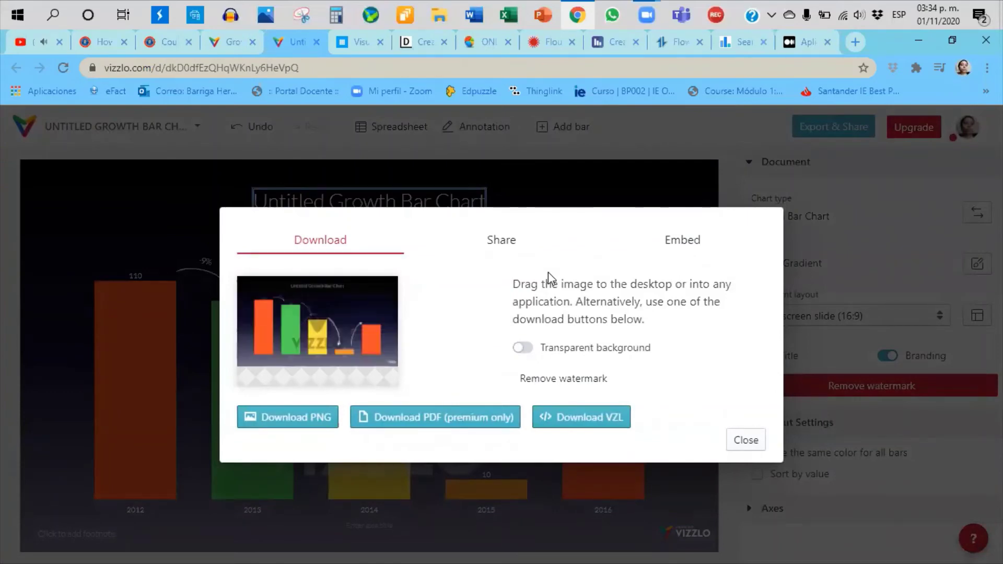
click(253, 417)
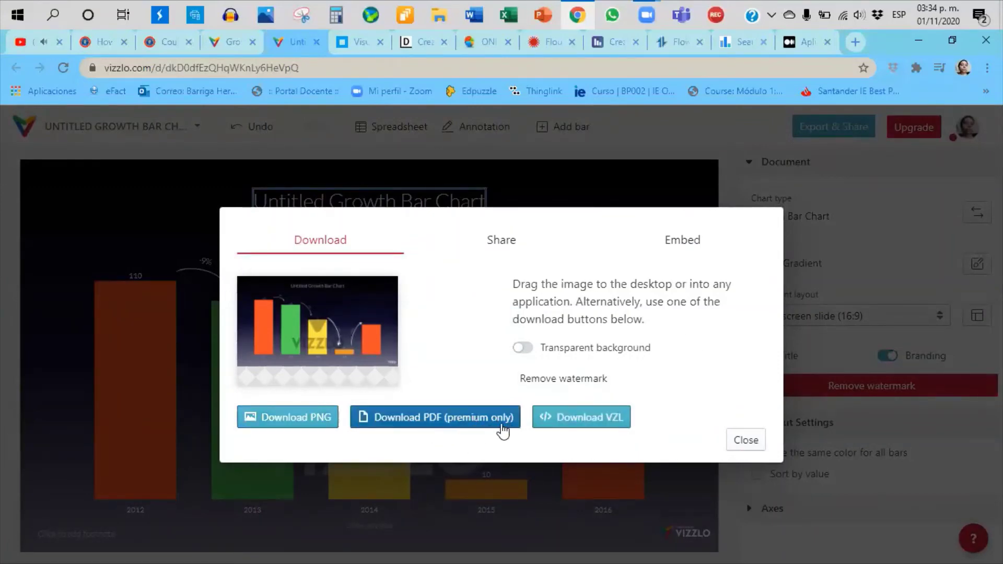
click(502, 241)
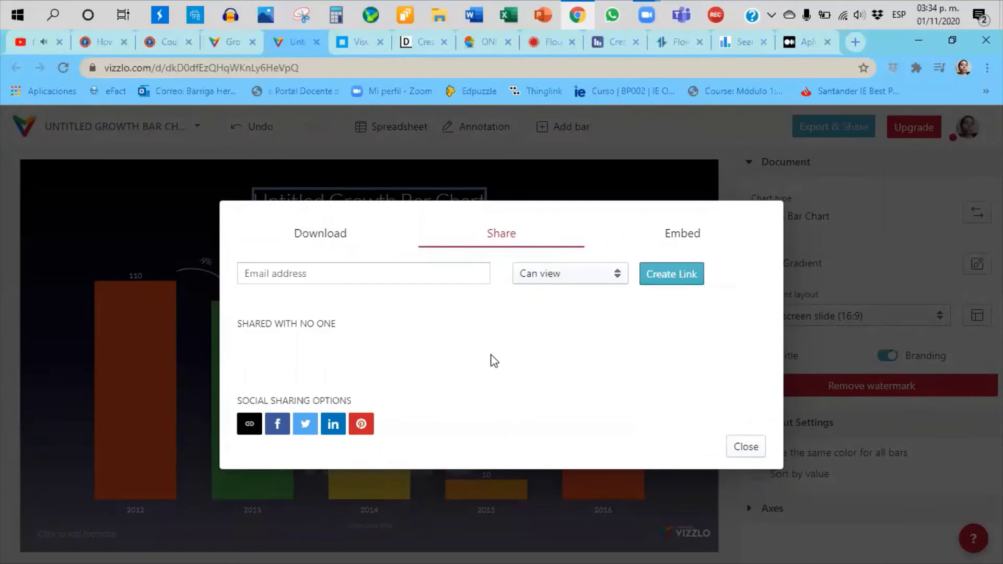
click(249, 425)
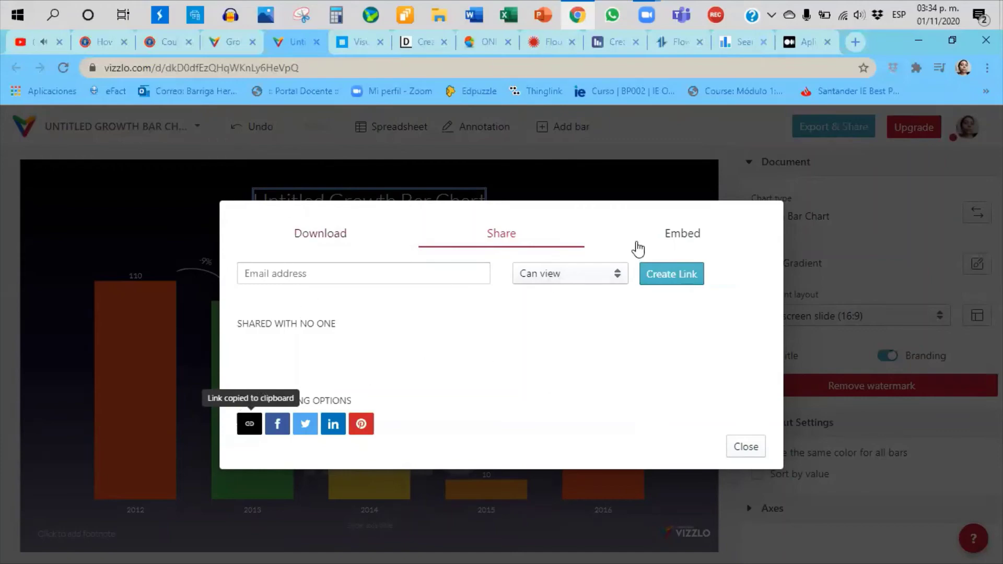
Look over the embed code and download options, then close the Export & Share dialog.
click(671, 236)
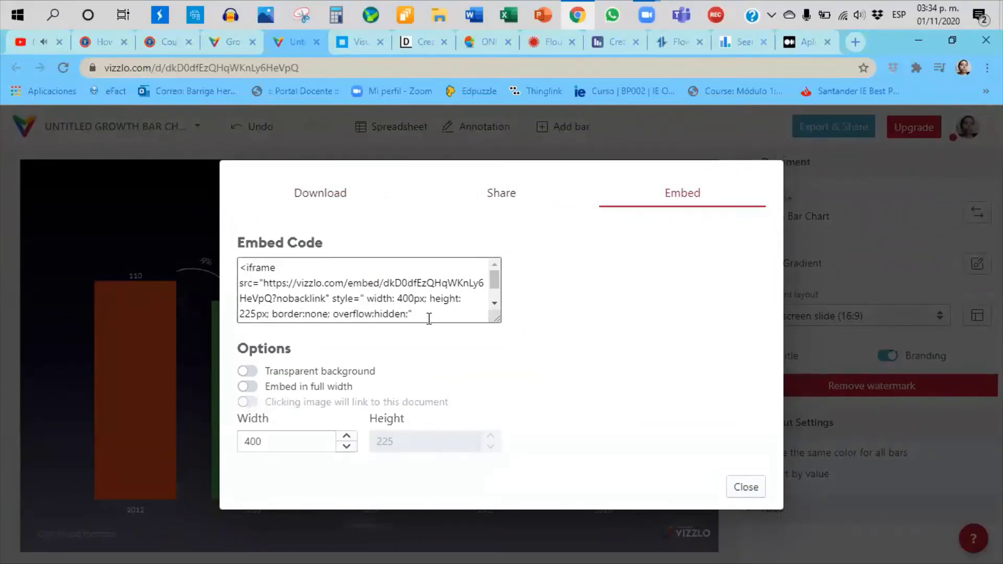
scroll(419, 299, down, 1)
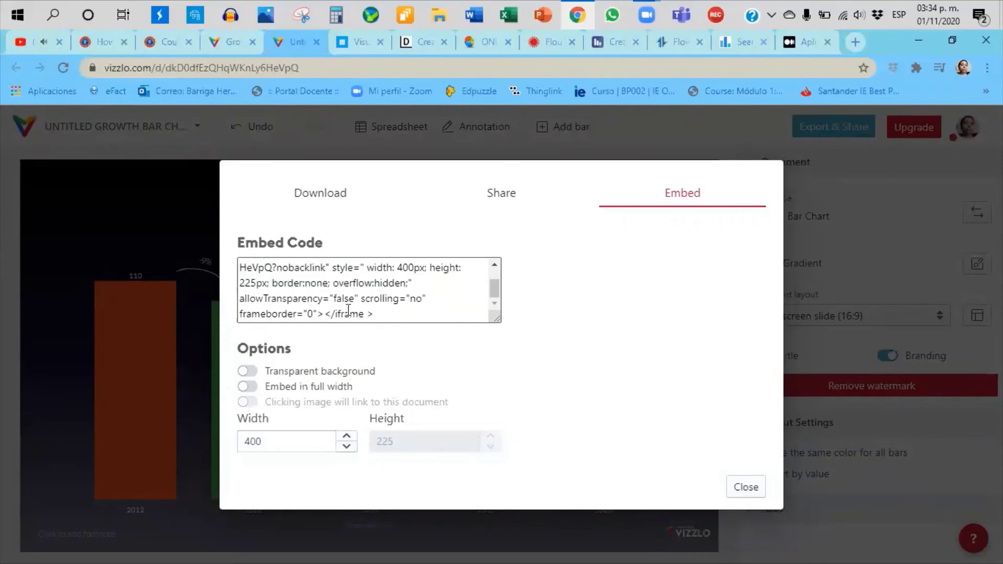
scroll(341, 307, up, 1)
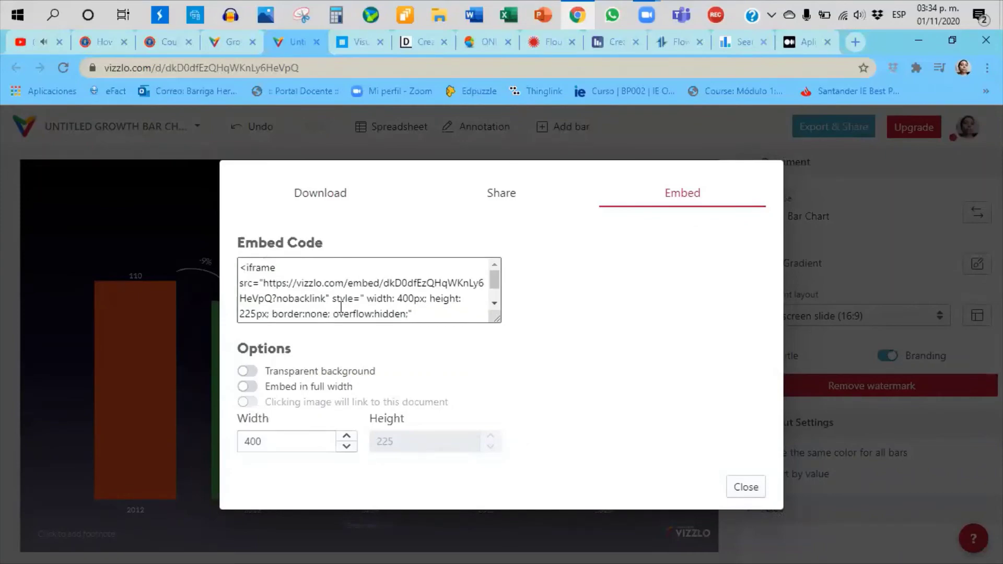
click(497, 198)
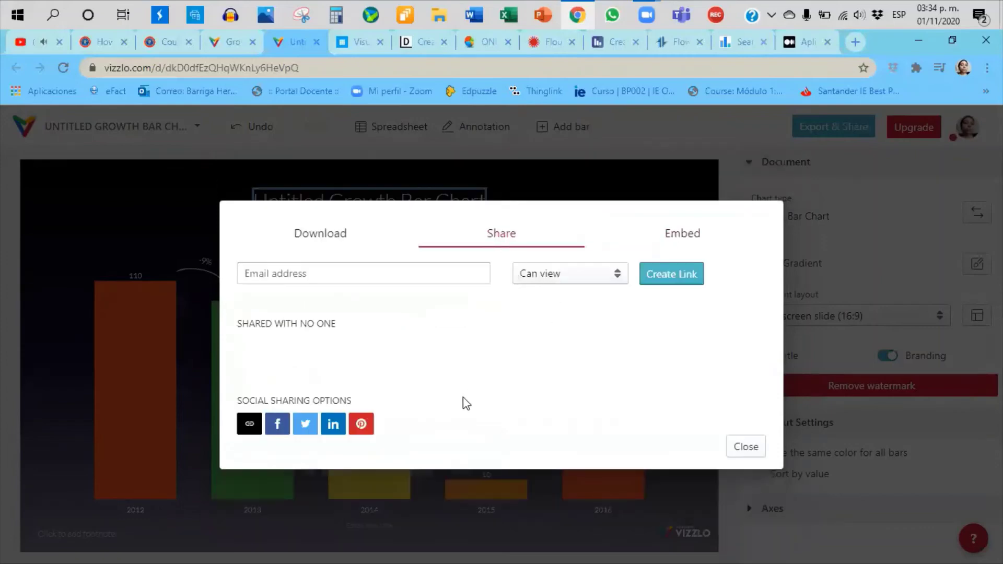
click(330, 241)
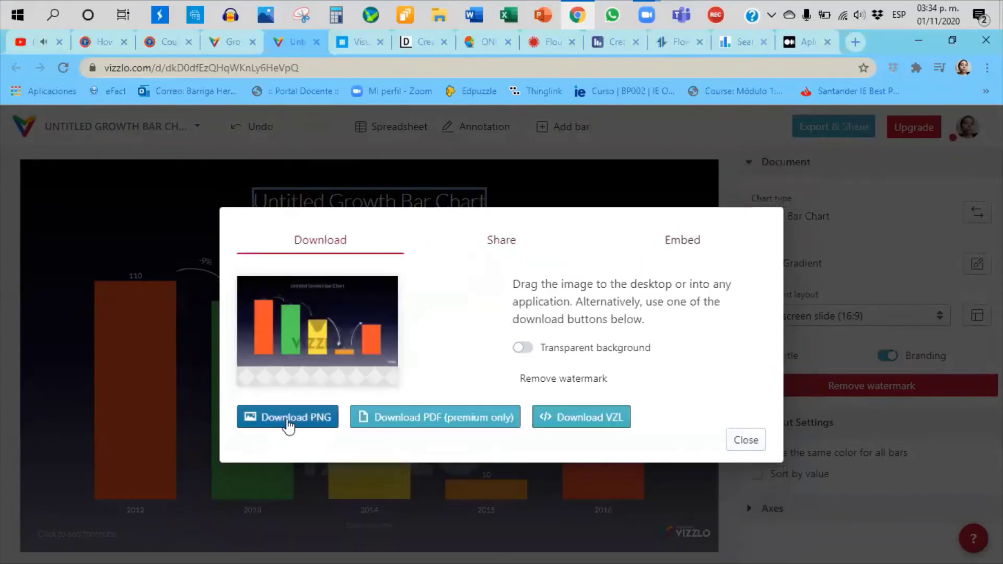
click(504, 246)
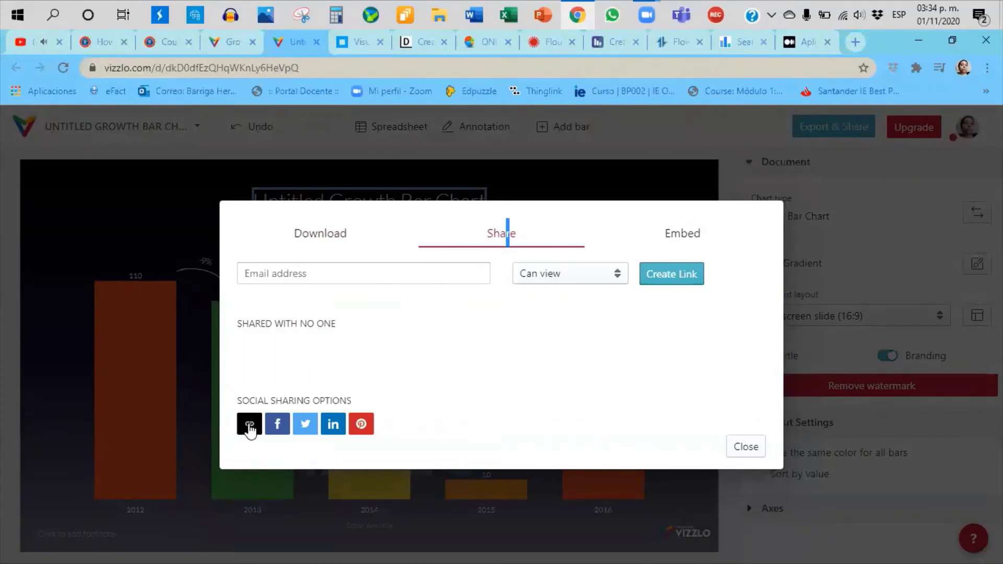
click(746, 448)
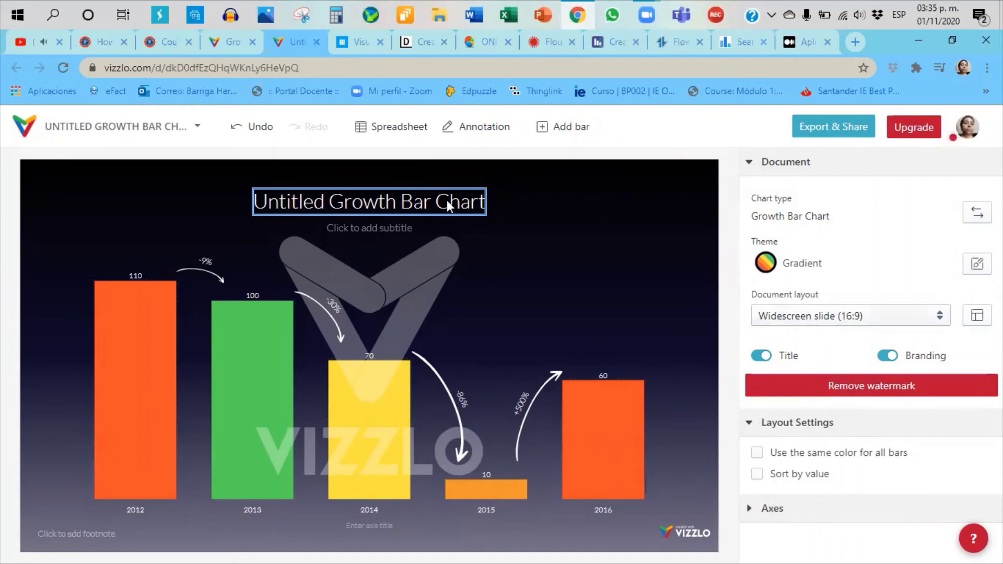
click(387, 126)
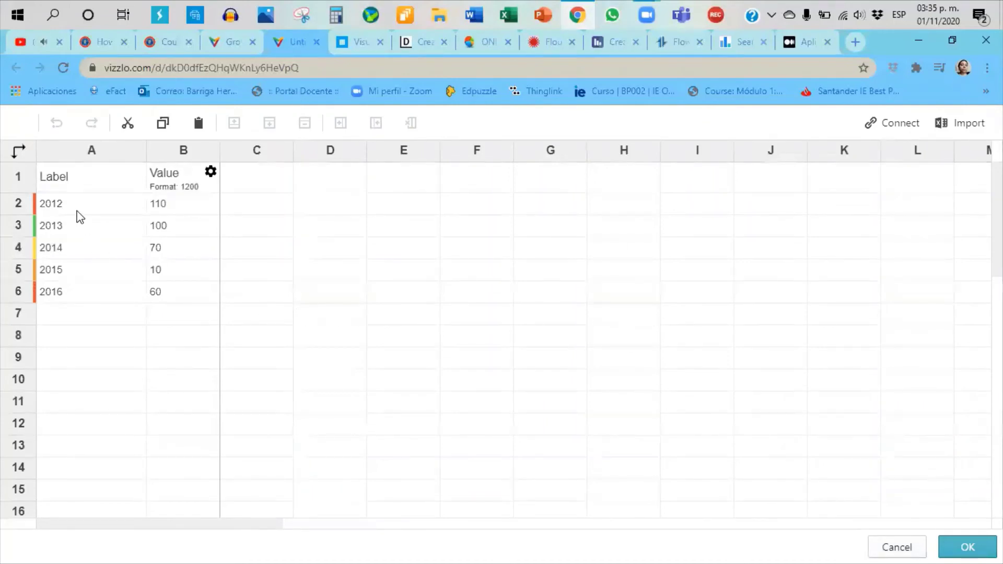
click(64, 230)
click(66, 266)
click(63, 292)
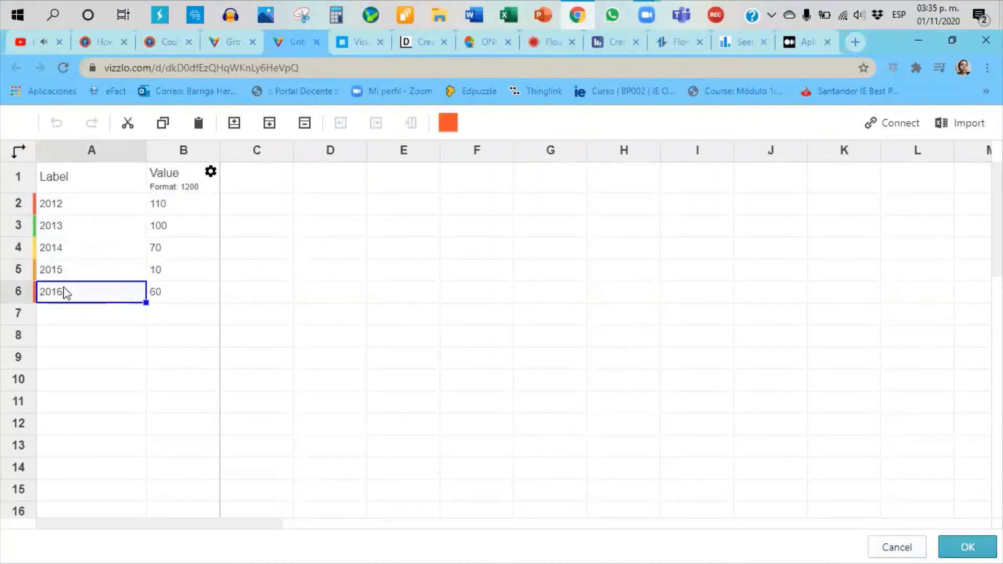
click(56, 314)
click(61, 358)
click(67, 378)
click(80, 319)
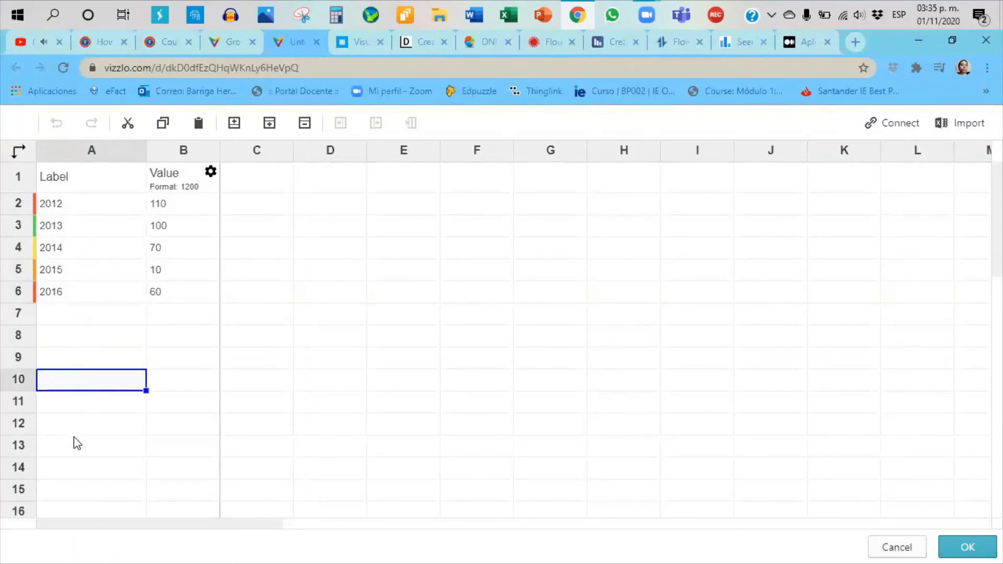
click(77, 443)
click(79, 467)
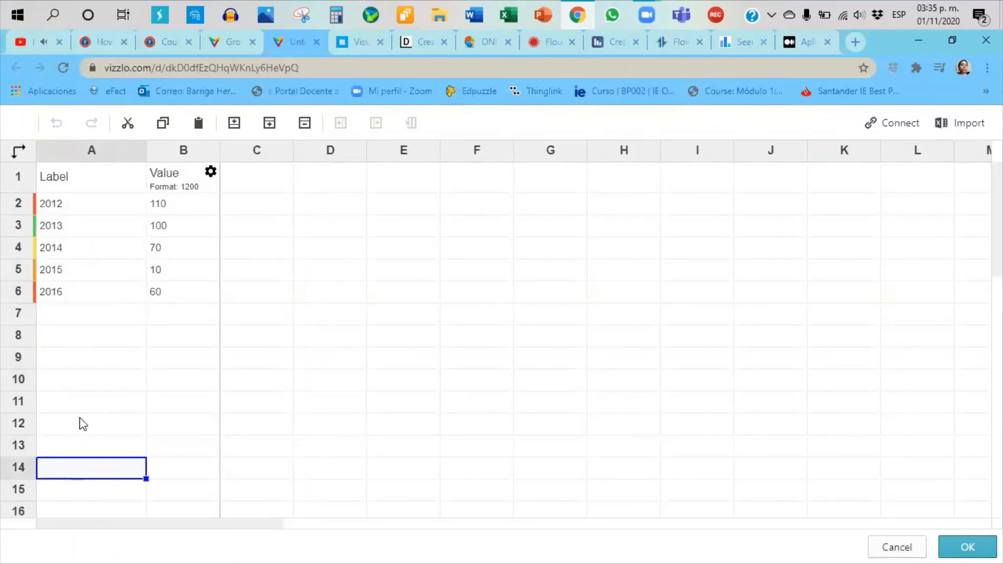
click(86, 323)
click(76, 356)
click(81, 402)
click(84, 443)
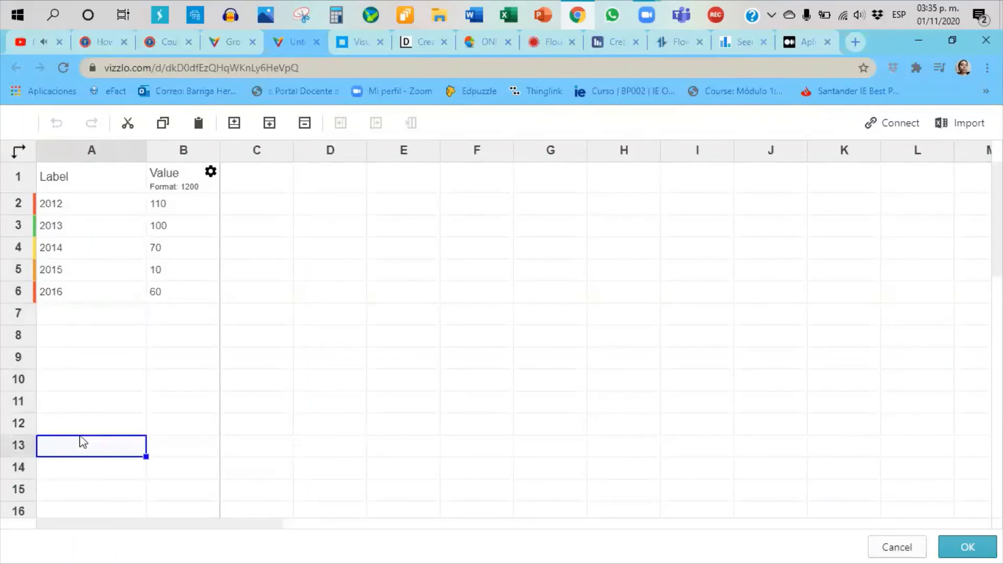
click(81, 471)
click(91, 431)
click(83, 444)
click(157, 319)
click(156, 386)
click(157, 423)
click(159, 447)
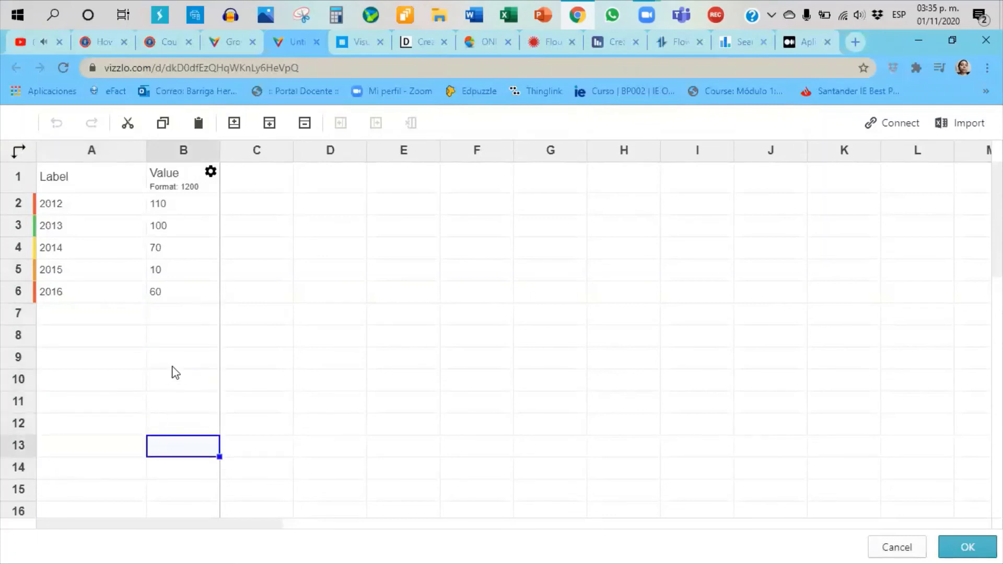
click(179, 340)
click(170, 381)
click(172, 450)
click(226, 44)
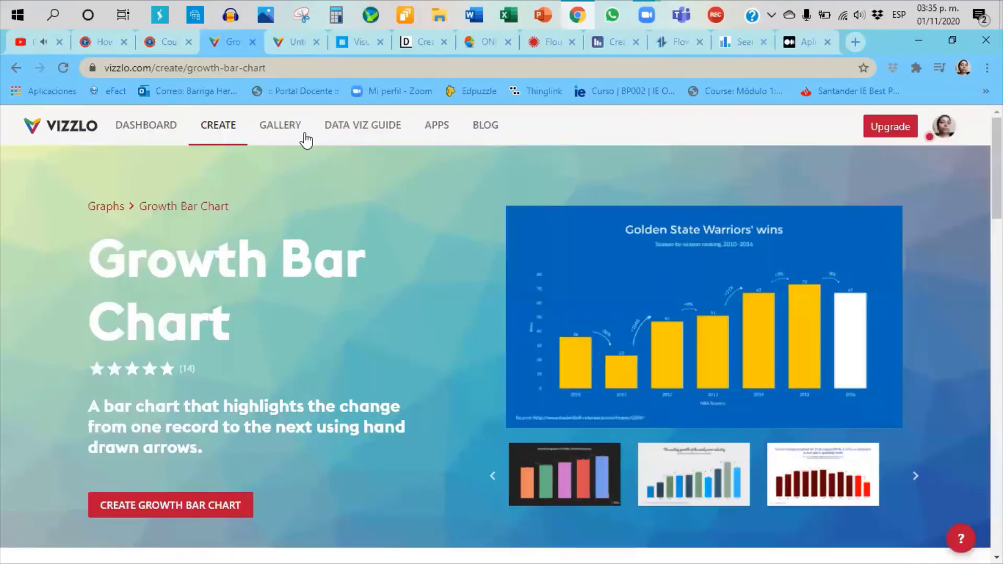
click(290, 52)
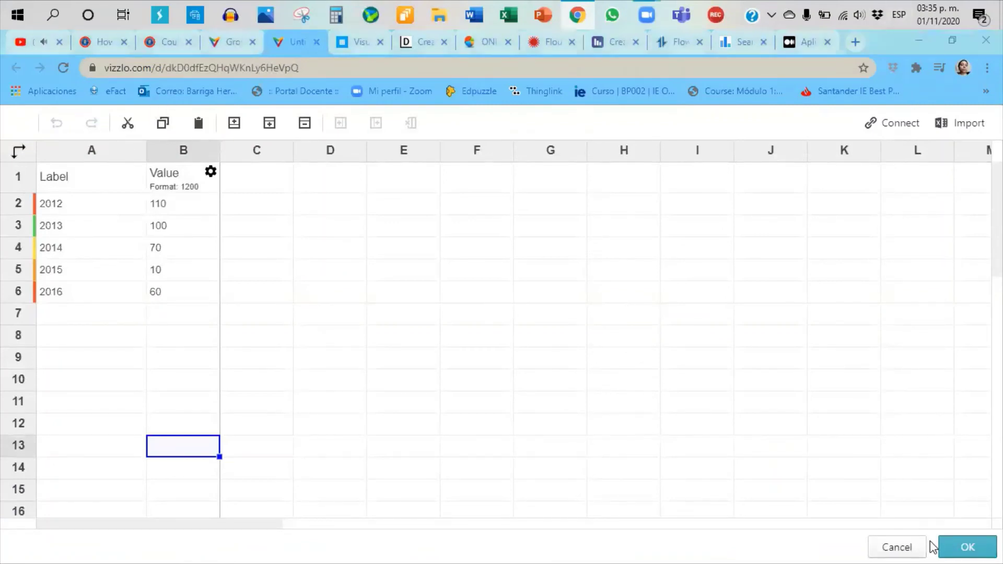
click(902, 546)
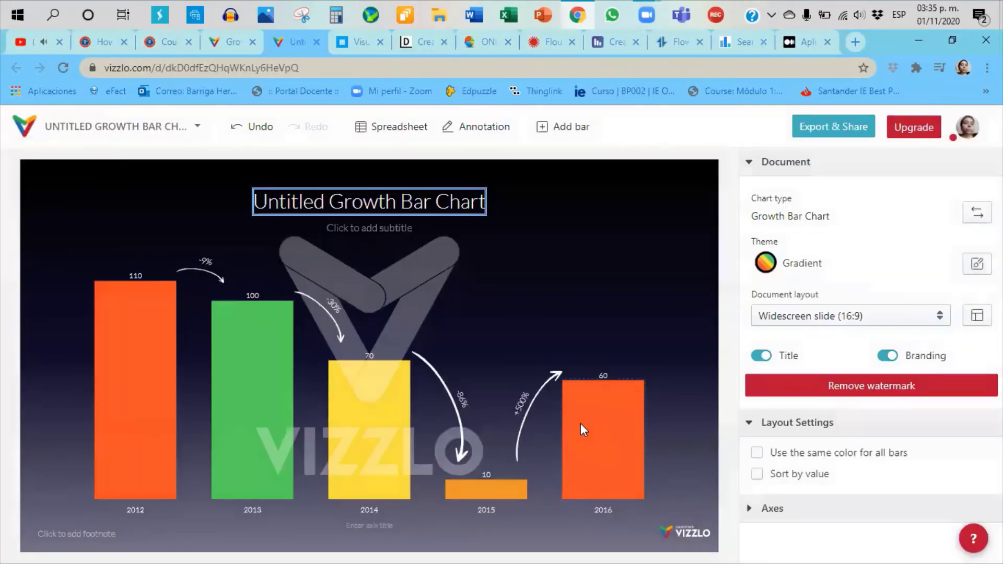
Replace 'Untitled Growth Bar Chart' with 'Consumption and Investment in our country during 10 different years'.
click(399, 127)
click(897, 546)
click(254, 198)
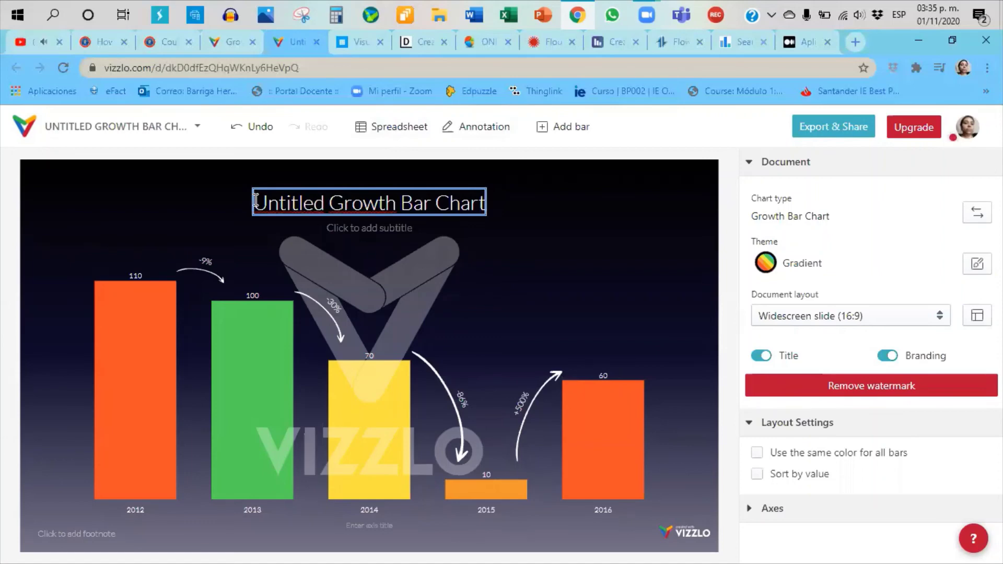
drag(256, 200, 493, 204)
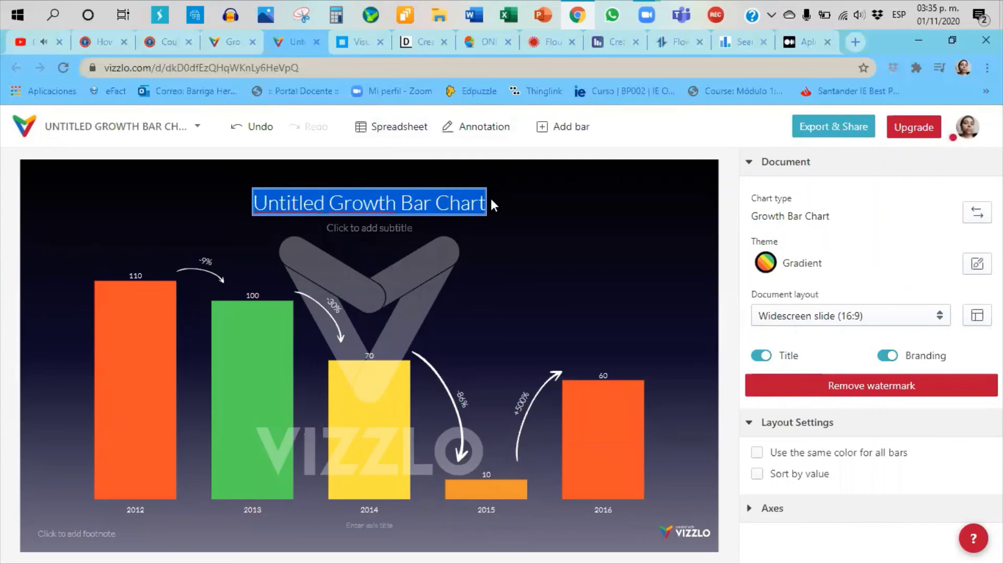
text(Consum)
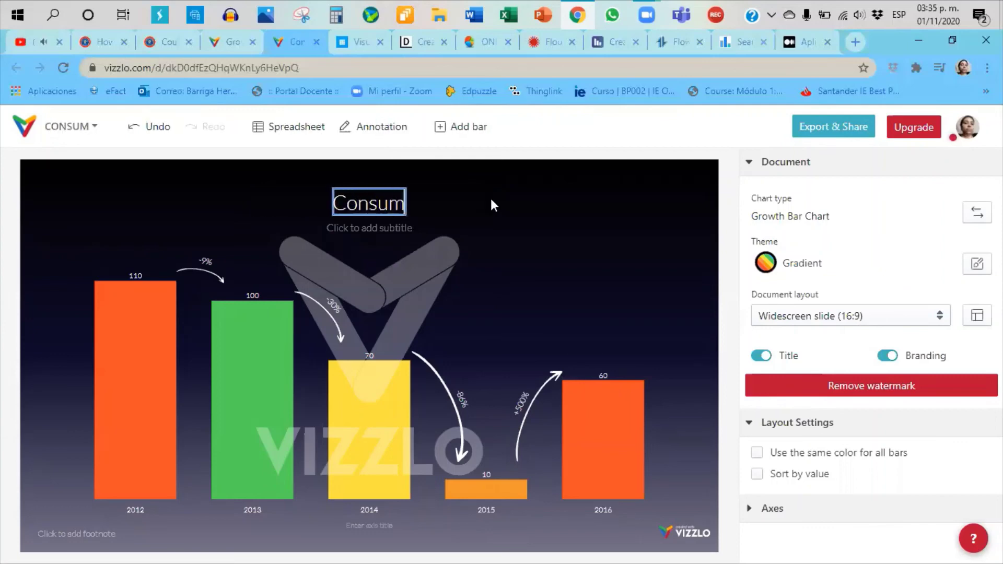
text(ption and I)
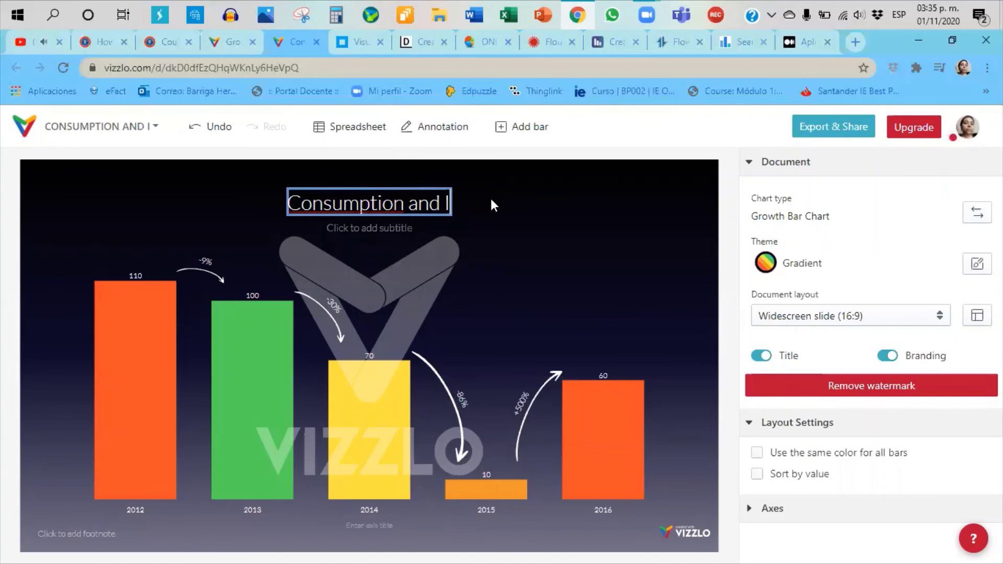
text(nvestment)
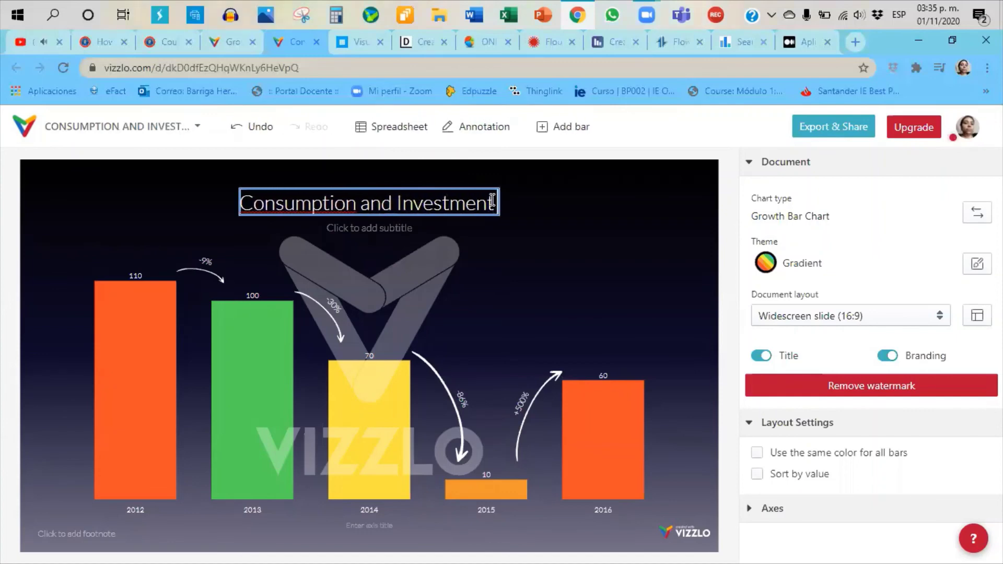
text( in our)
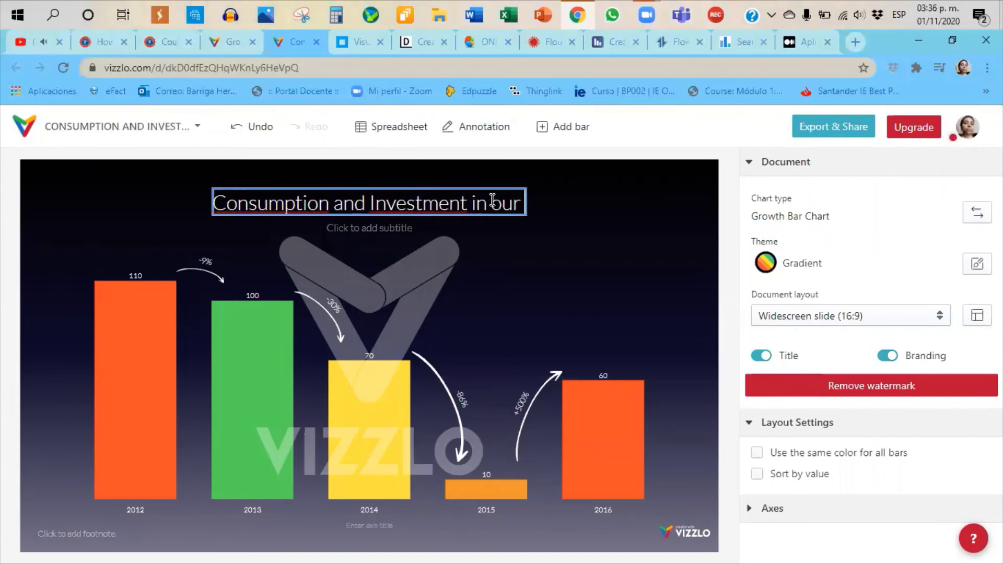
text( country duri)
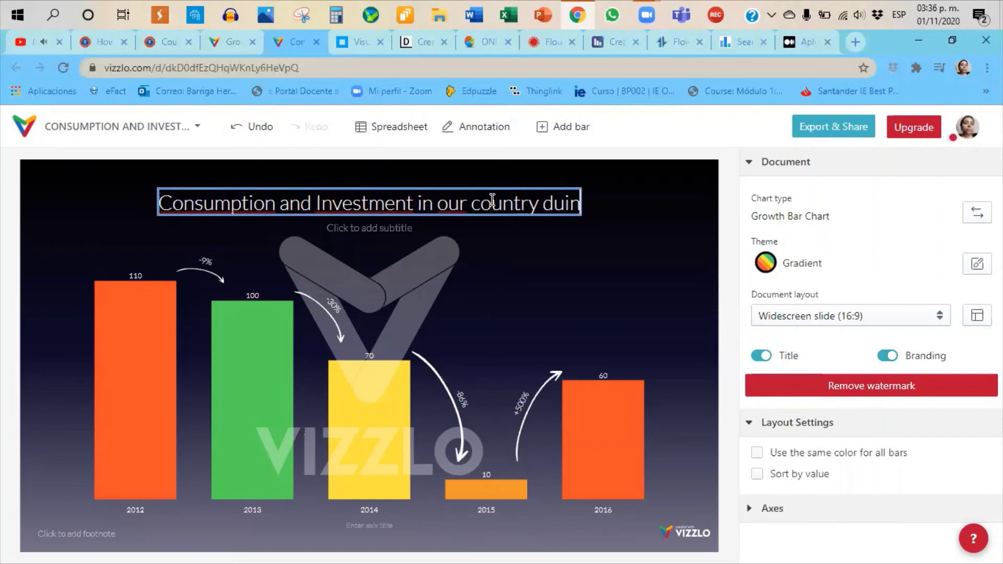
text(ng)
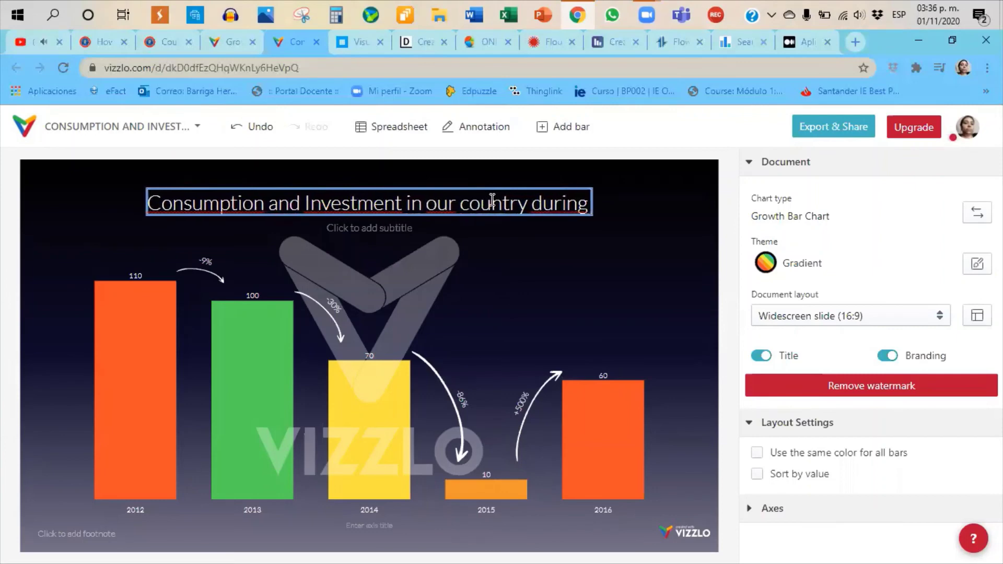
text( 10 years)
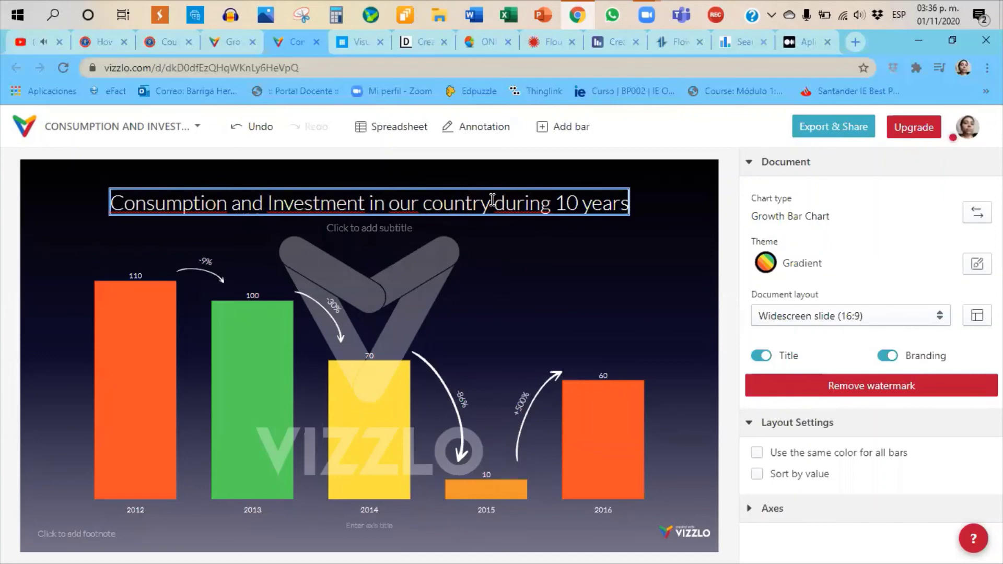
key(Left)
key(Left)
key(Left)
key(Left)
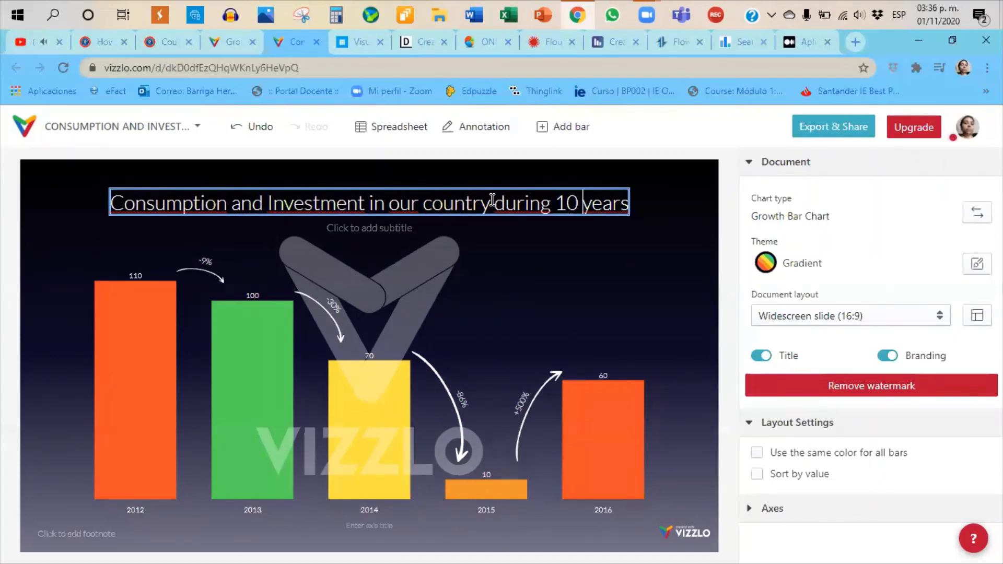
text(different)
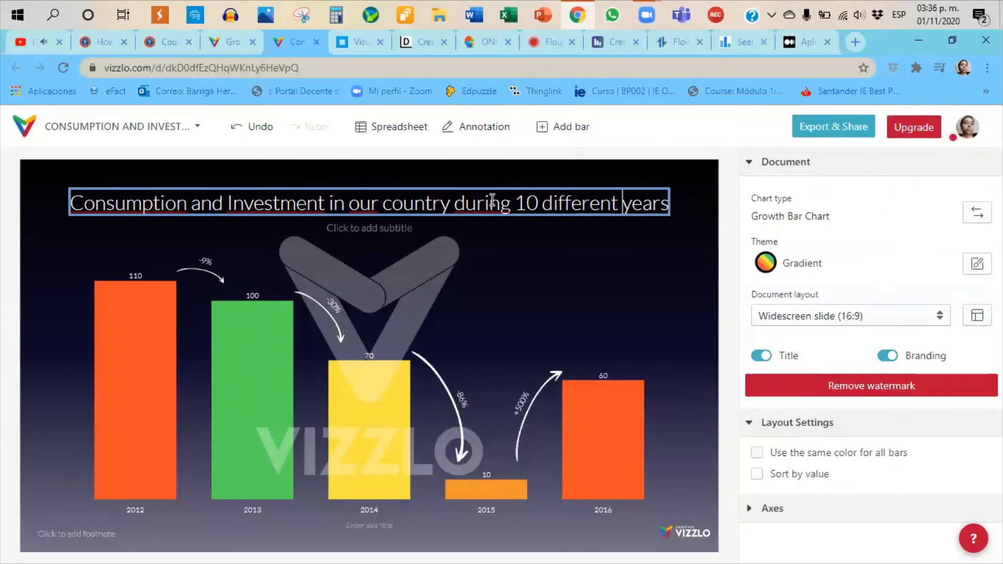
Select the 2012, 2013, then 2014 bars to show the 2014 bar's value 70 and colour #FBE141.
click(127, 509)
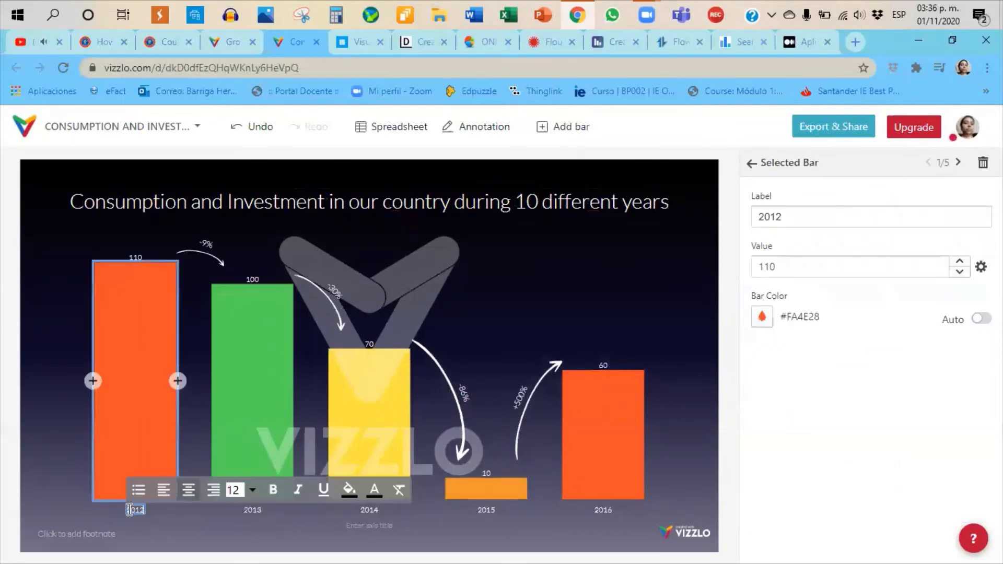
click(255, 511)
click(373, 510)
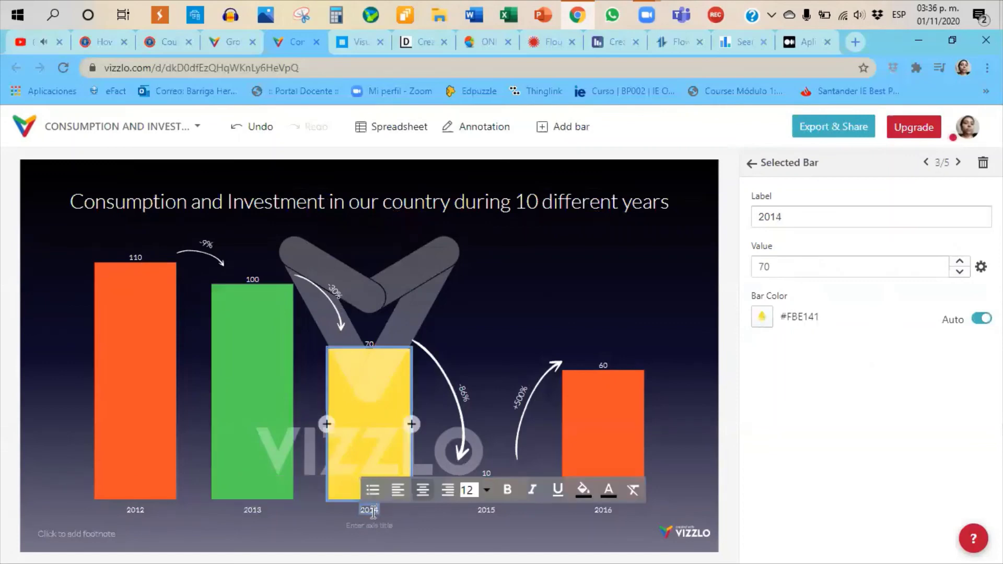